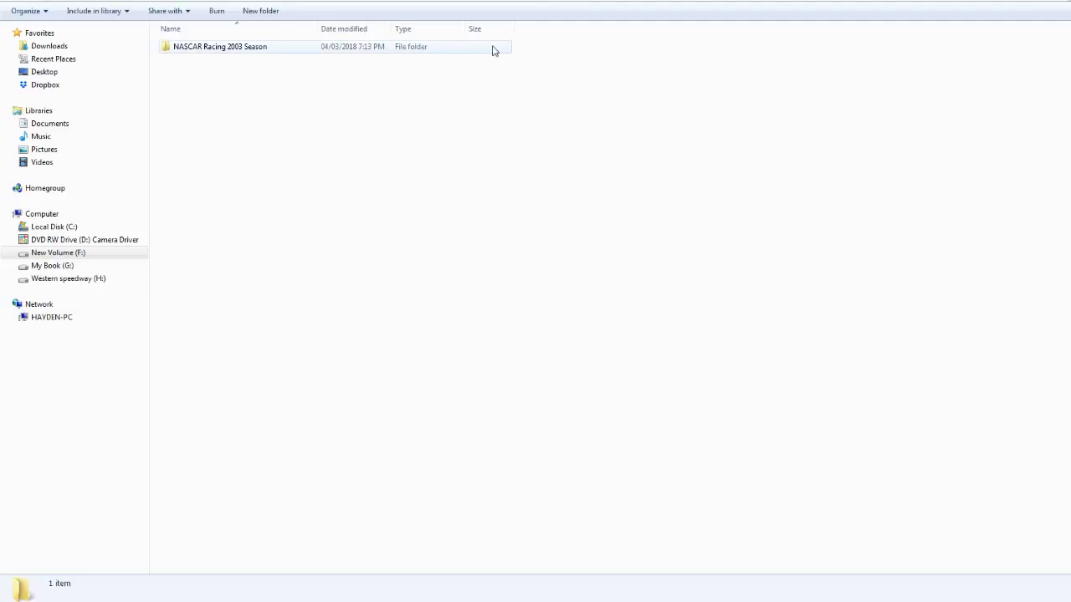
In the tracks folder of NASCAR Racing 2003 Season, duplicate the bristol_night folder
double_click(269, 48)
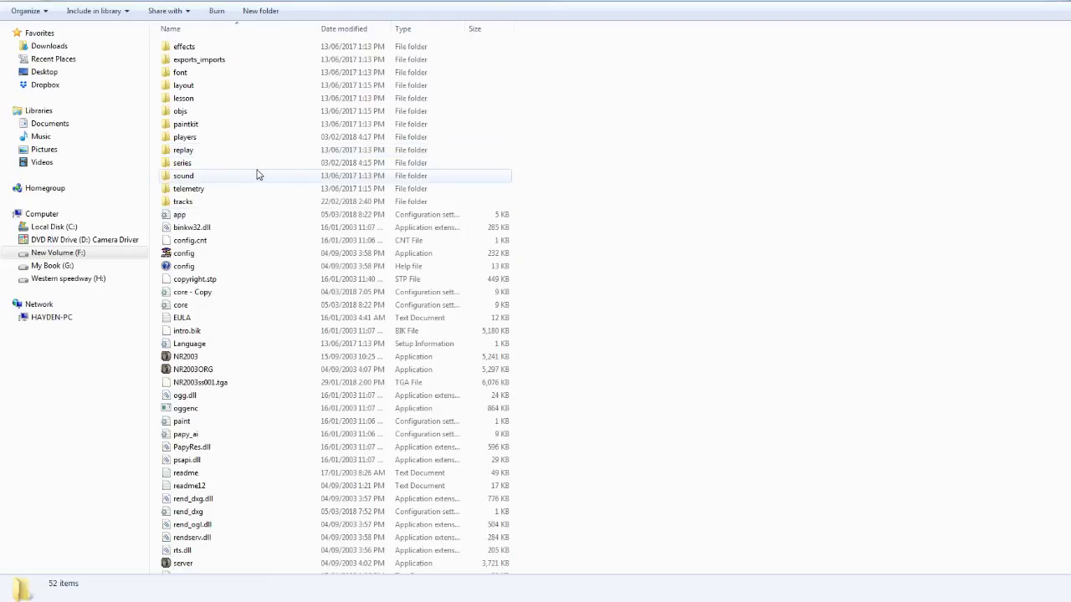
double_click(218, 203)
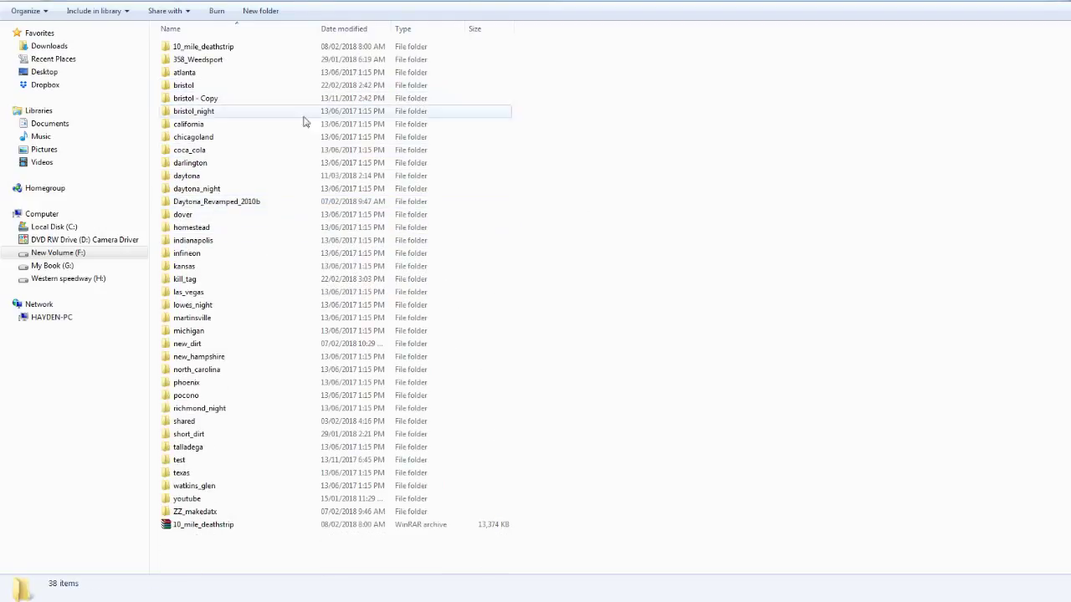
click(216, 115)
right_click(207, 116)
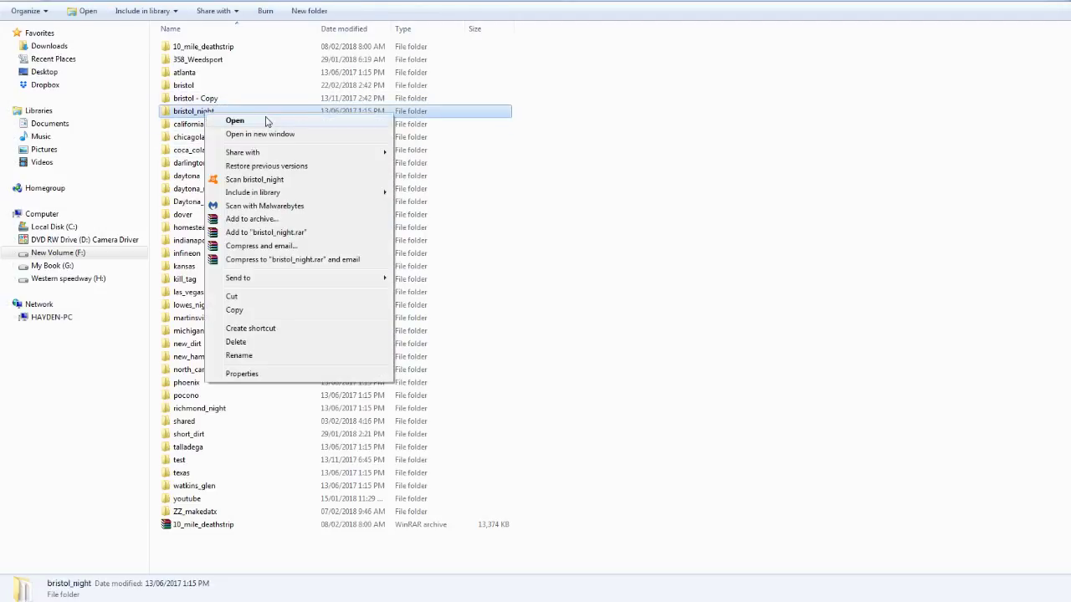
click(234, 310)
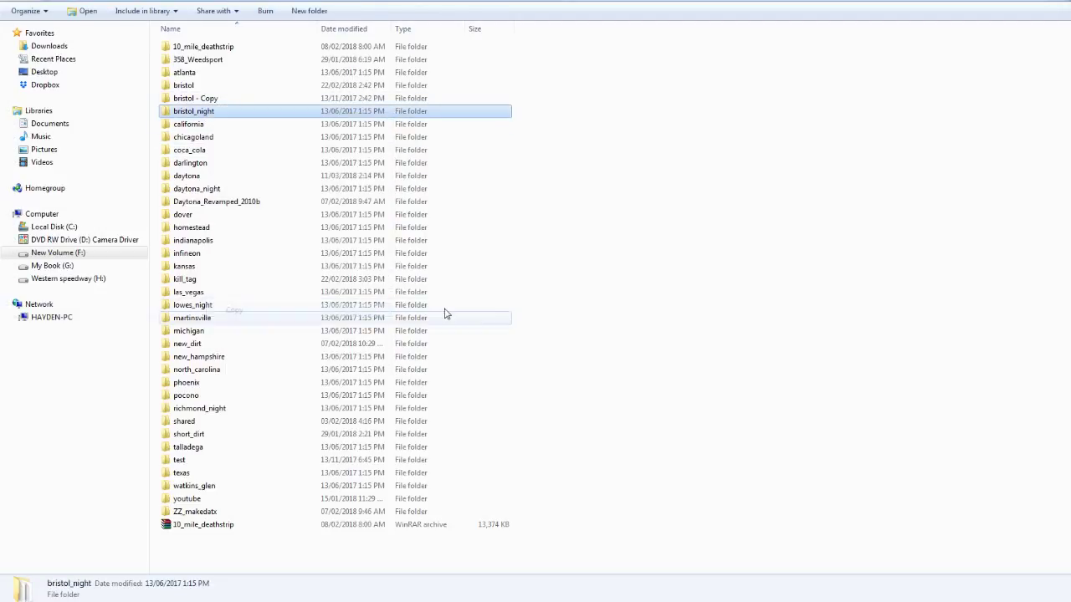
right_click(538, 555)
click(623, 461)
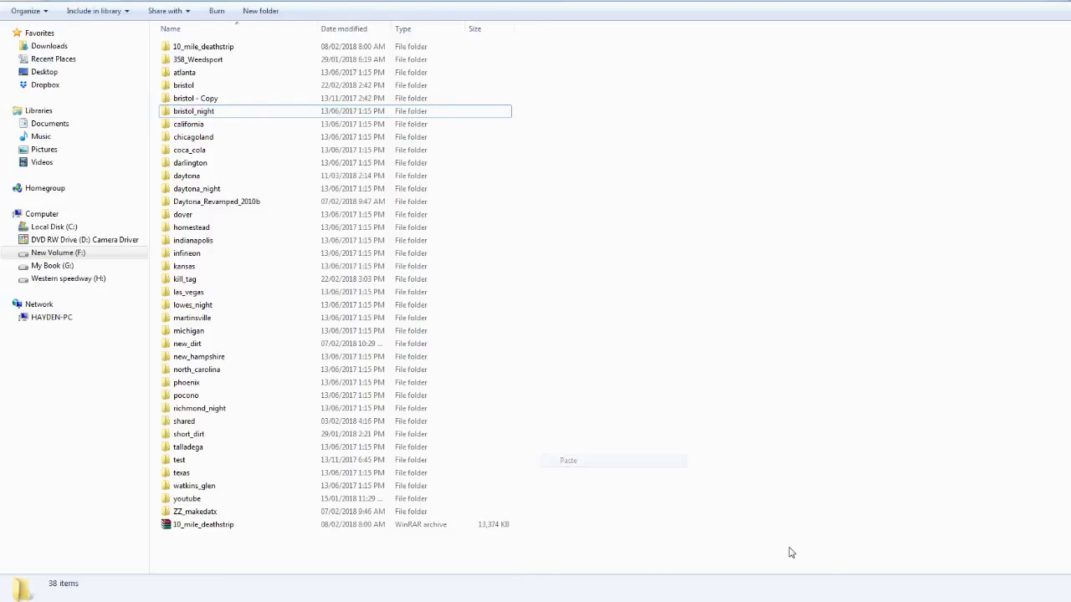
Rename the copied bristol_night folder to bristol_night_dirt and check the files inside it
right_click(229, 128)
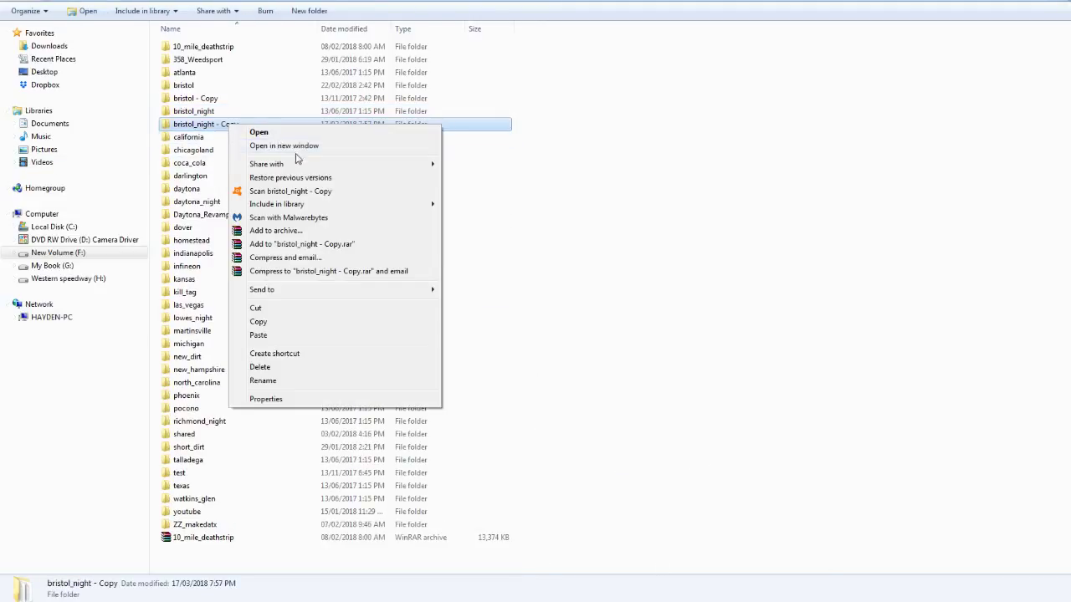
click(276, 381)
click(245, 124)
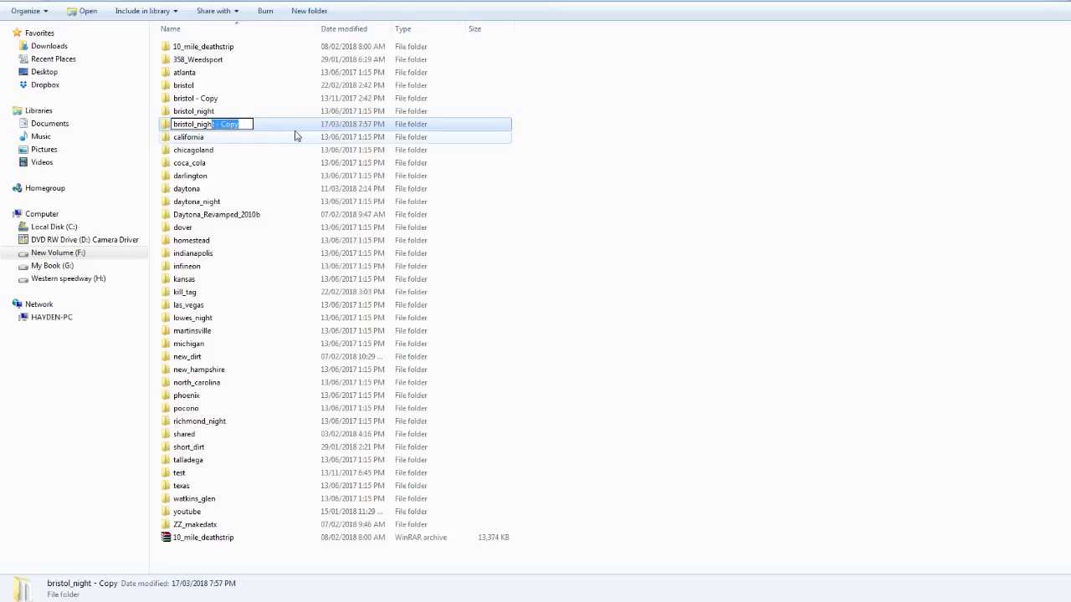
key(BackSpace)
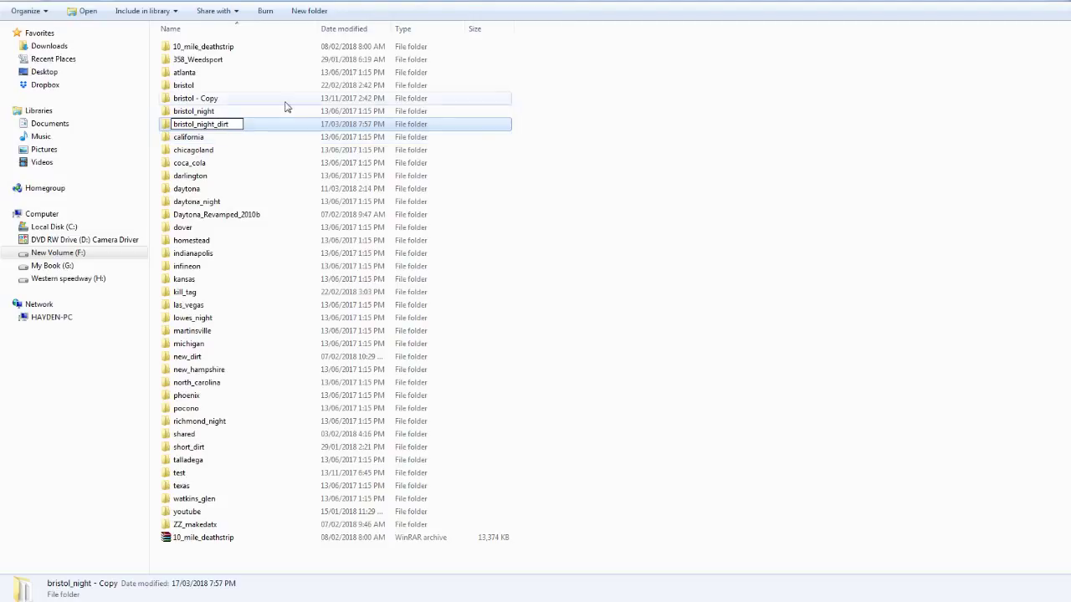
click(514, 163)
double_click(256, 128)
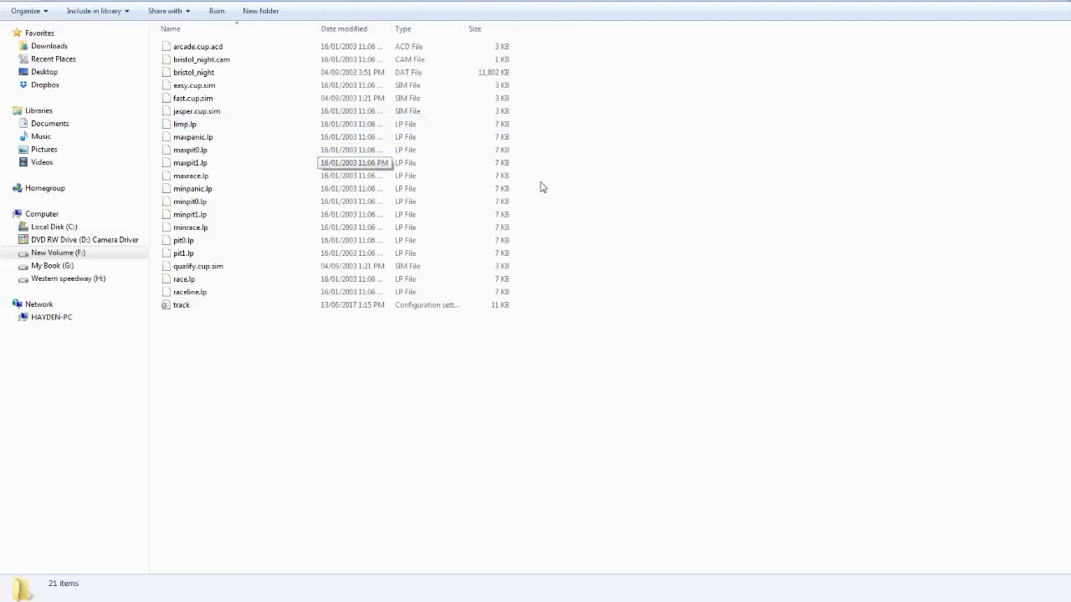
click(7, 2)
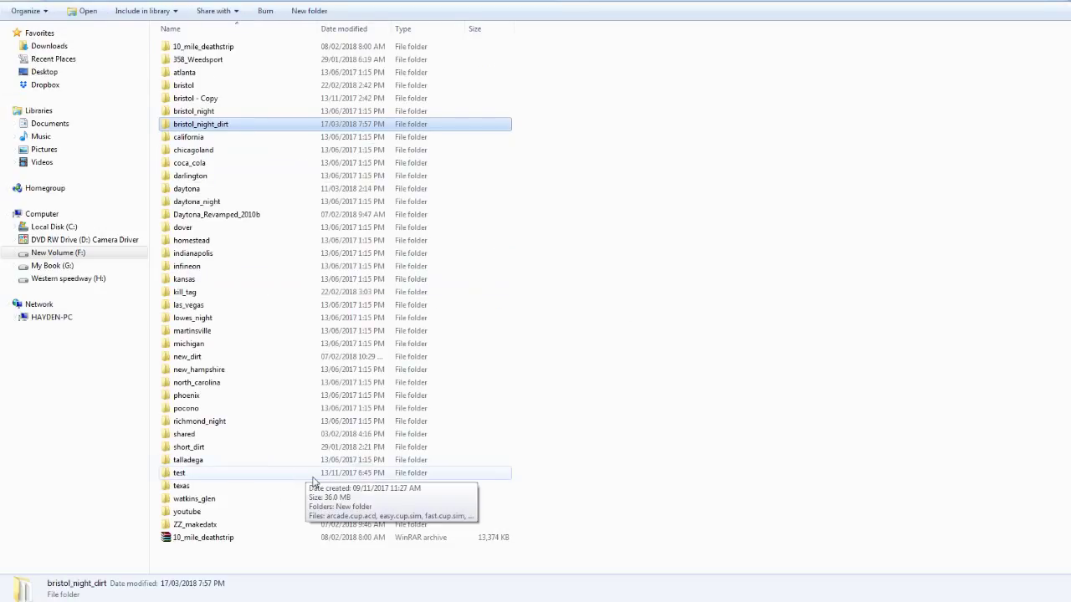
Examine the unpacked 3DO and MIP files in New folder inside the youtube track folder
double_click(234, 512)
double_click(201, 46)
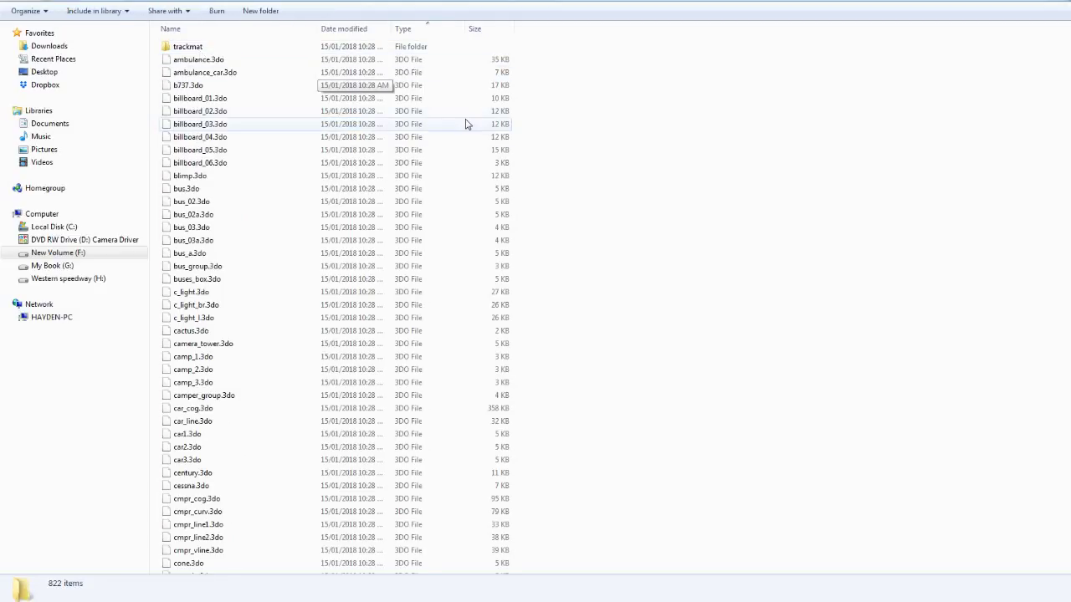
scroll(313, 277, down, 20)
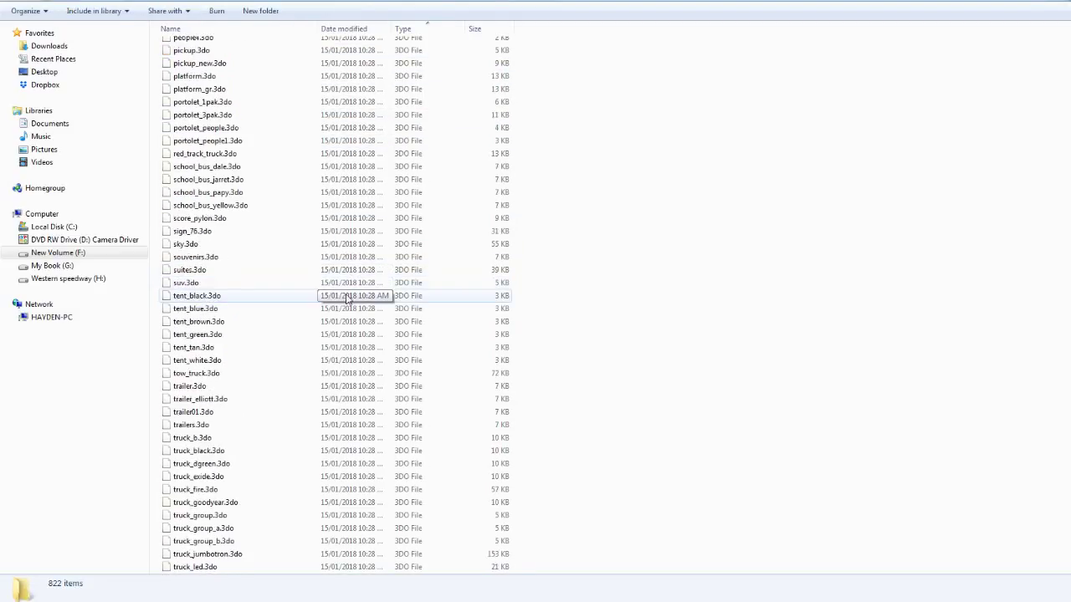
scroll(348, 298, down, 20)
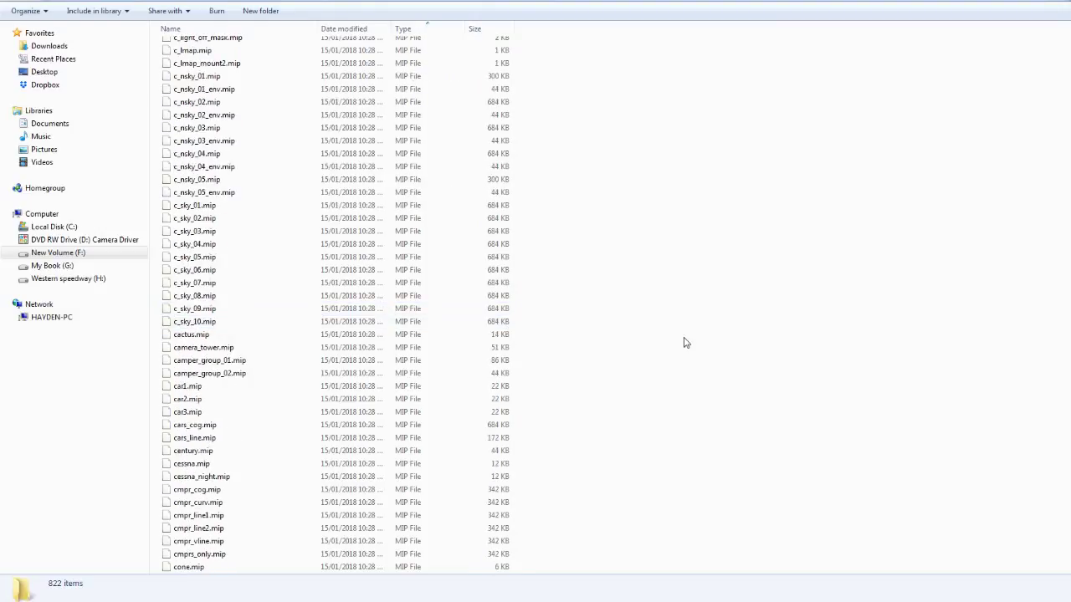
scroll(684, 343, up, 5)
scroll(1059, 167, up, 20)
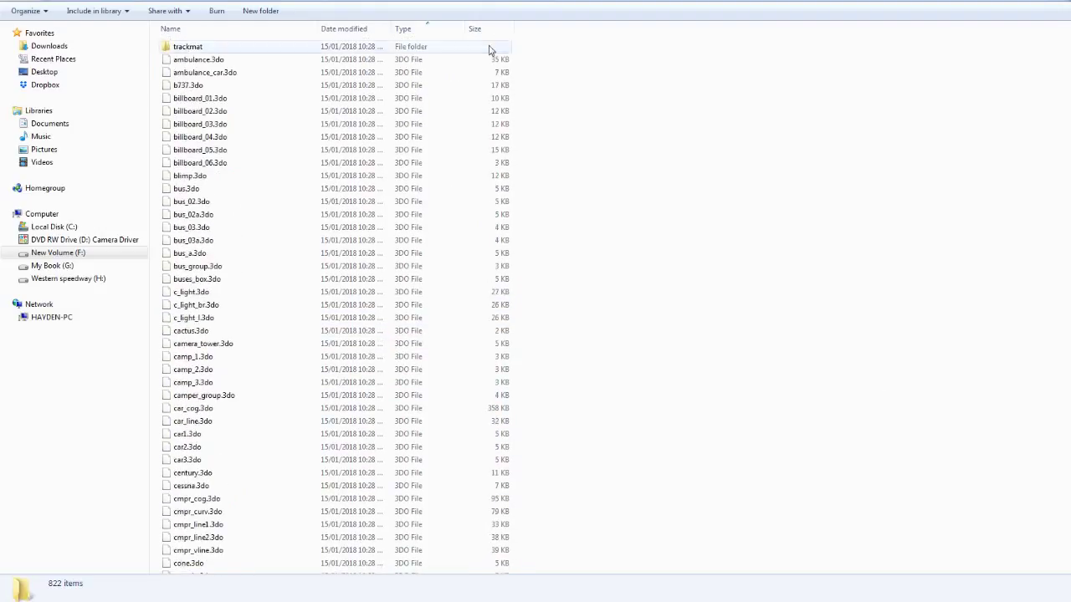
Locate dirt.mip in the trackmat subfolder of the unpacked youtube track, then return to the tracks folder
double_click(236, 48)
click(292, 140)
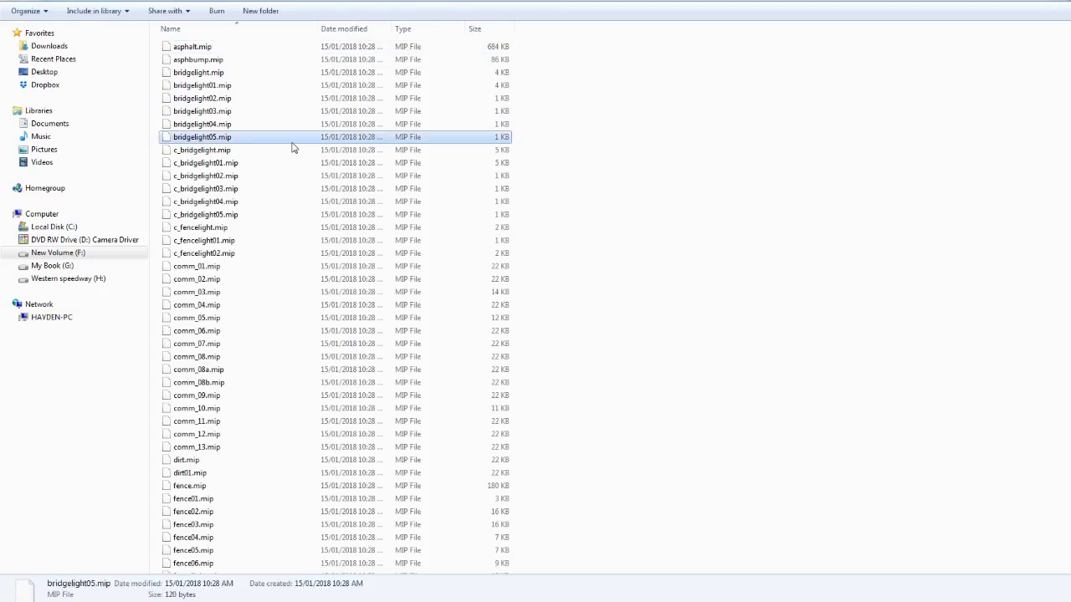
key(d)
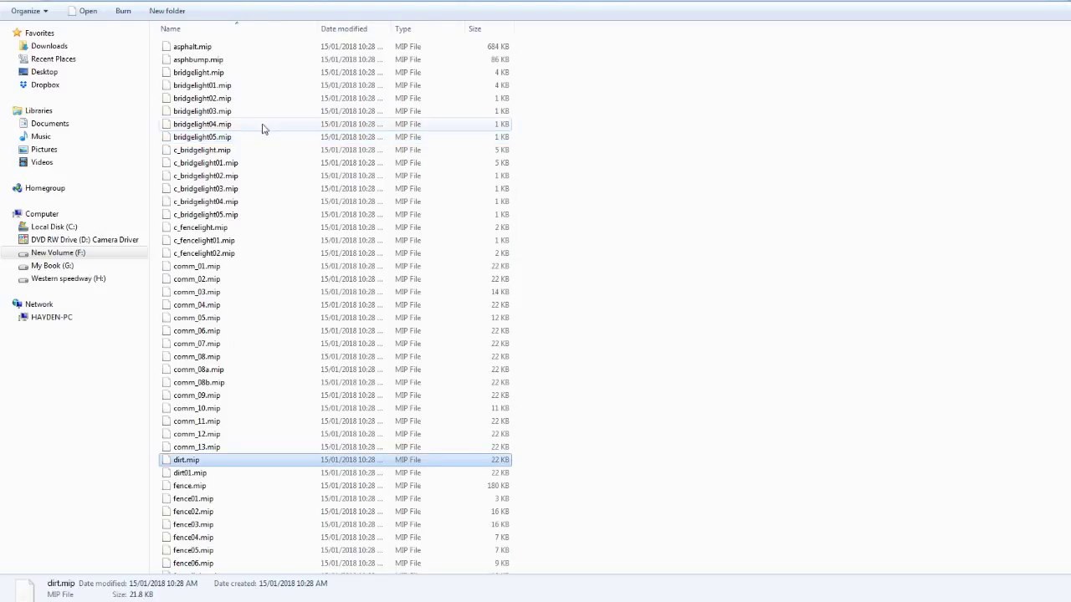
drag(278, 242, 287, 257)
click(293, 398)
key(d)
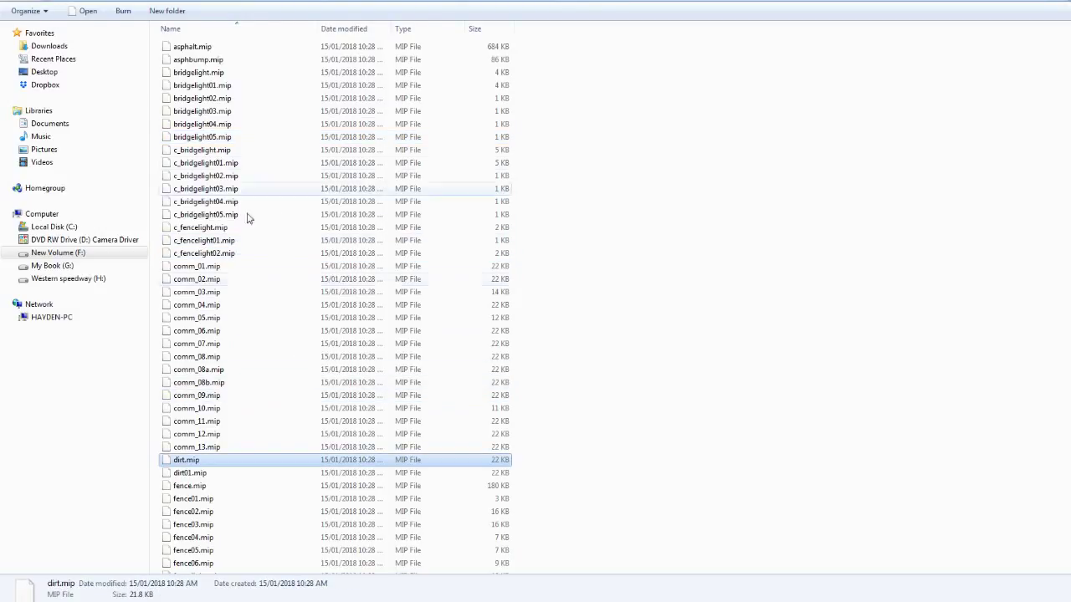
click(11, 2)
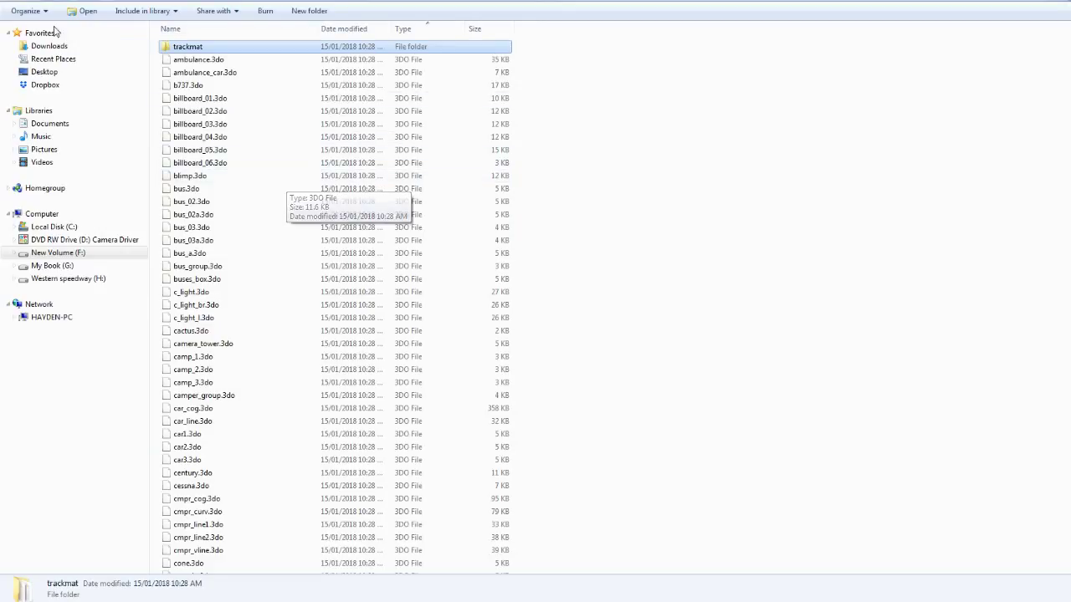
click(14, 2)
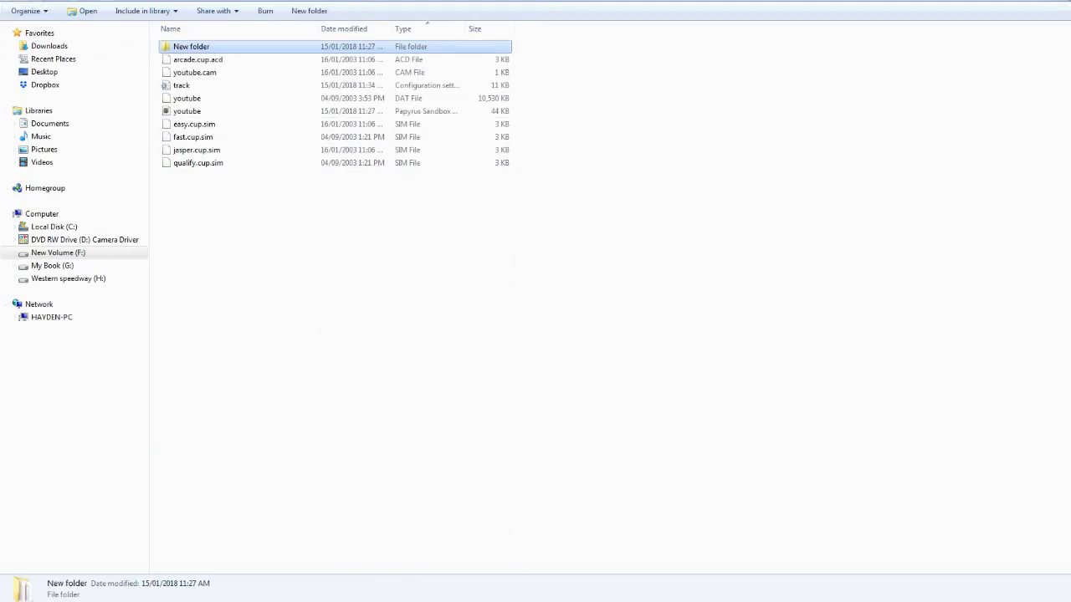
click(14, 2)
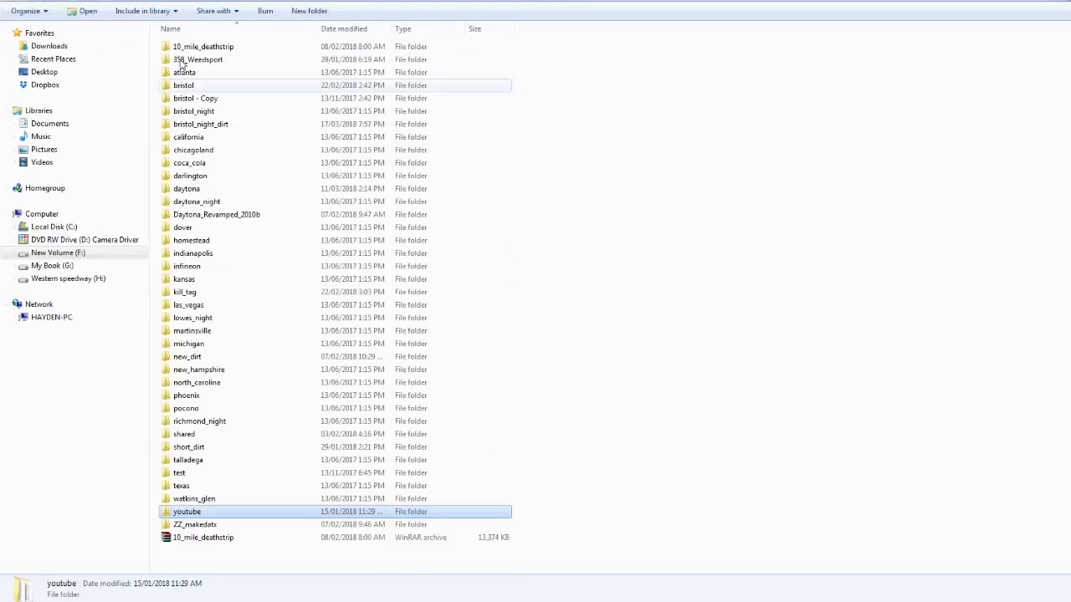
Copy the DatX application from the ZZ_makedatx folder to the clipboard
double_click(216, 525)
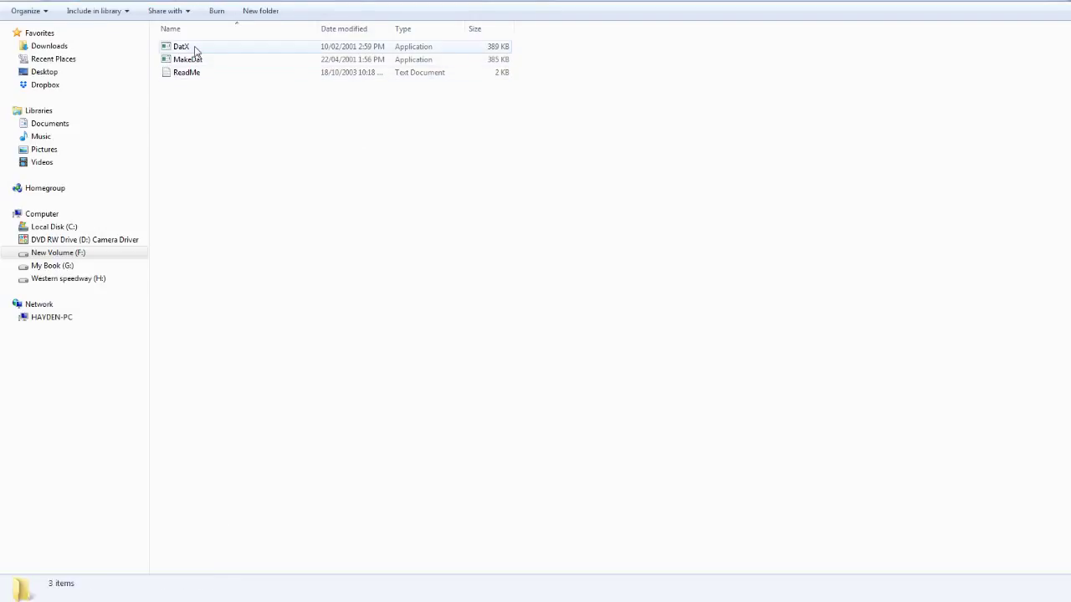
click(200, 48)
right_click(195, 45)
click(238, 255)
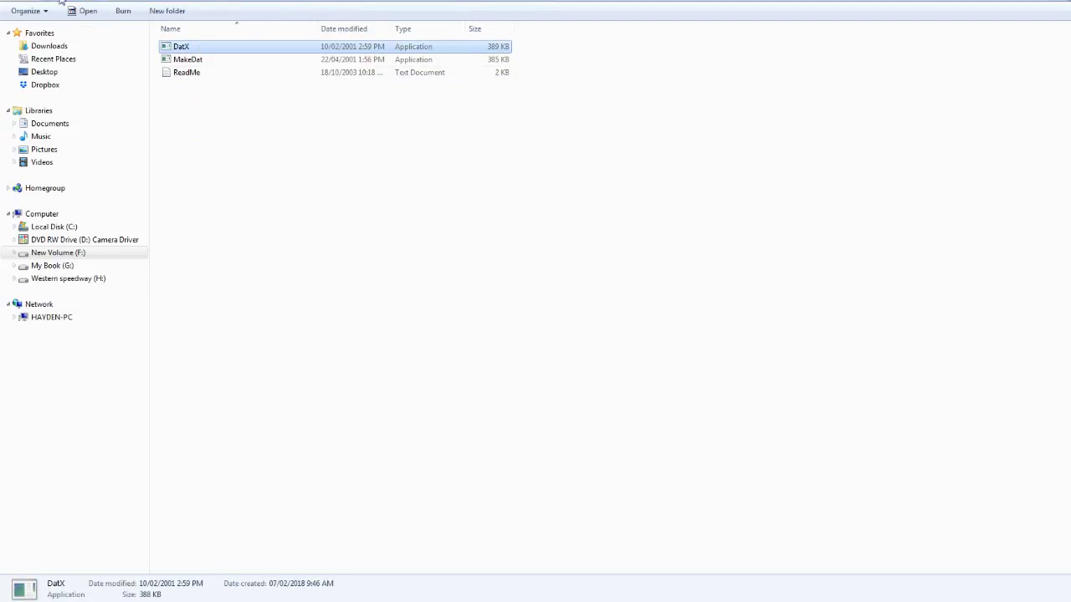
Create a subfolder in the bristol_night_dirt track folder, keeping the default name New folder
click(7, 2)
click(287, 258)
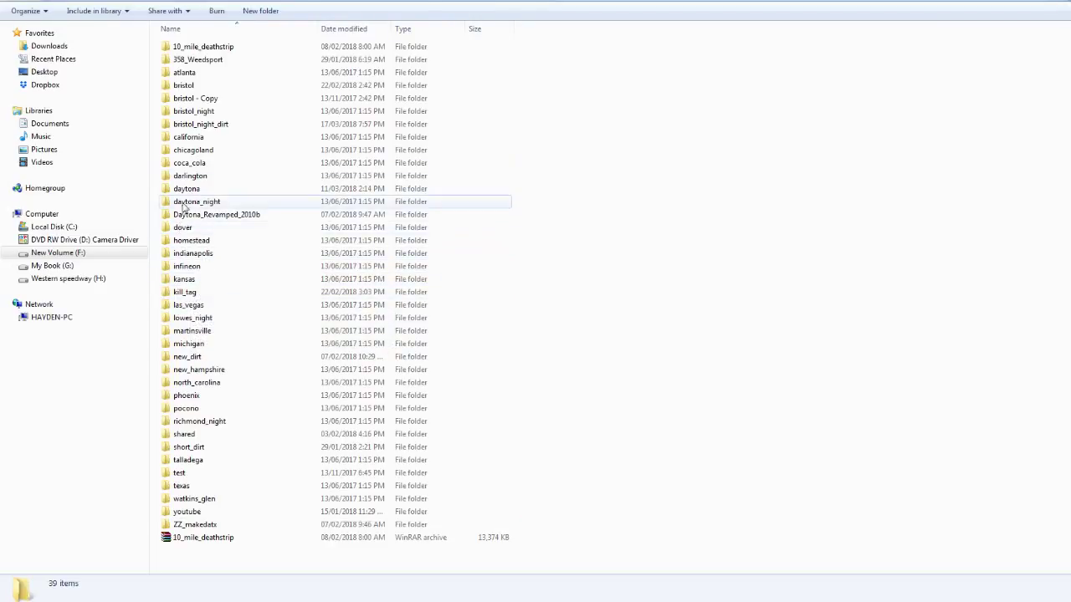
double_click(205, 126)
right_click(337, 439)
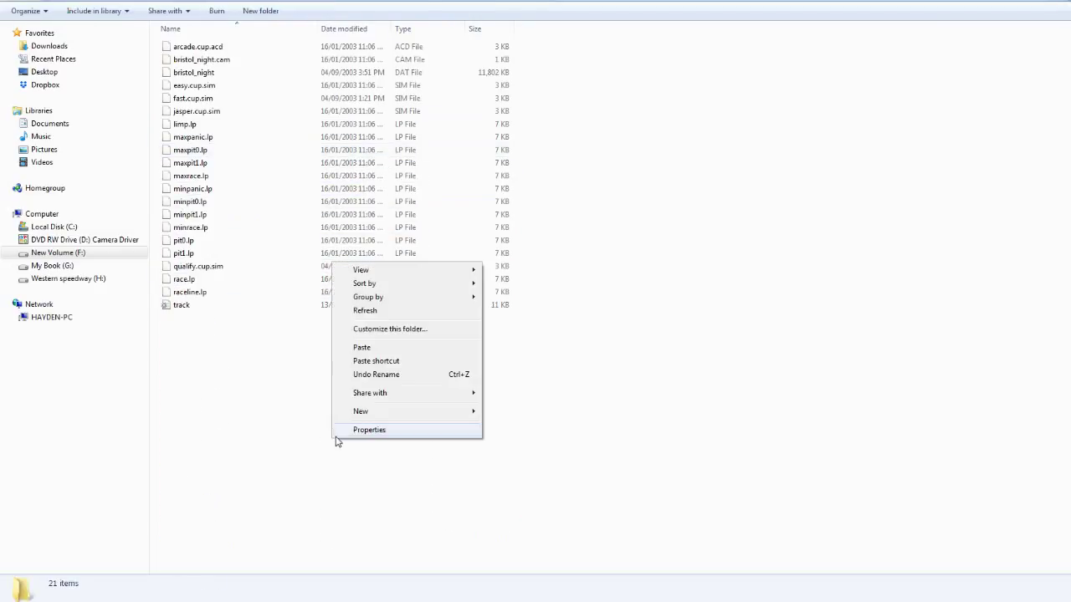
click(276, 360)
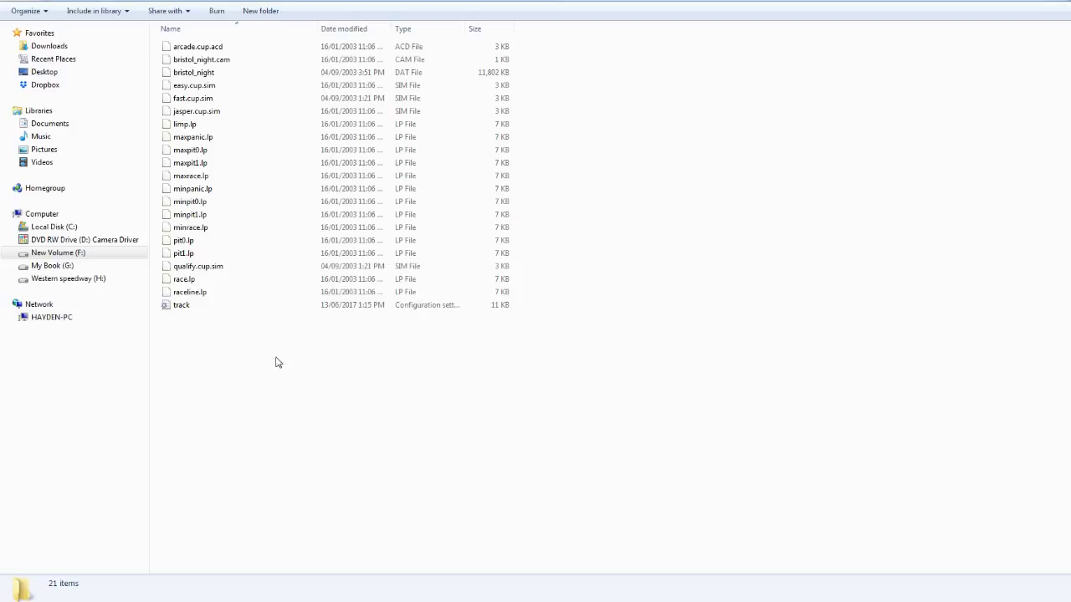
right_click(276, 360)
mouse_move(341, 506)
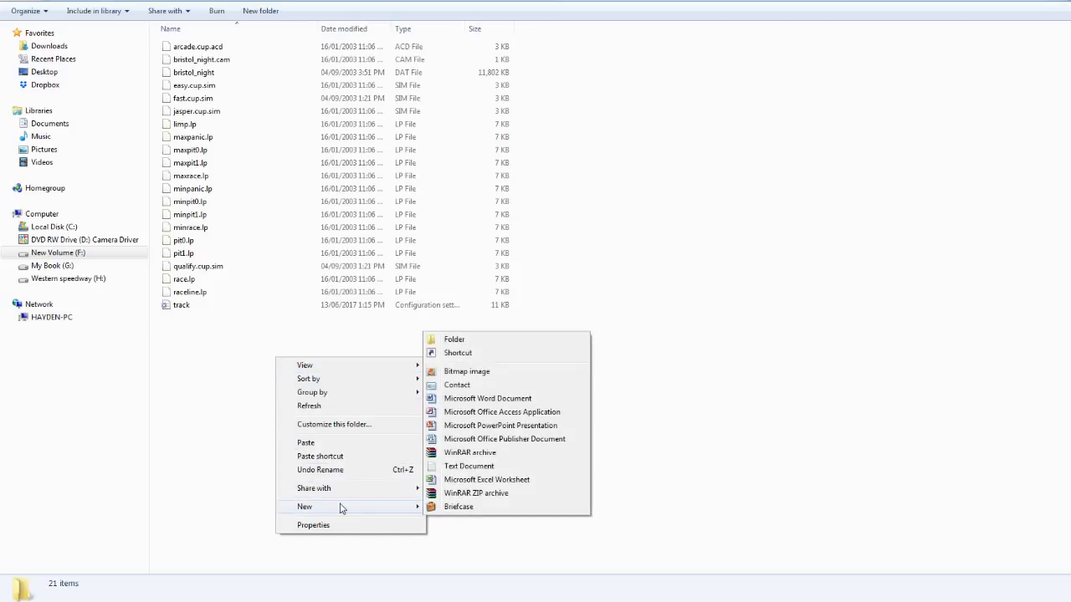
click(459, 339)
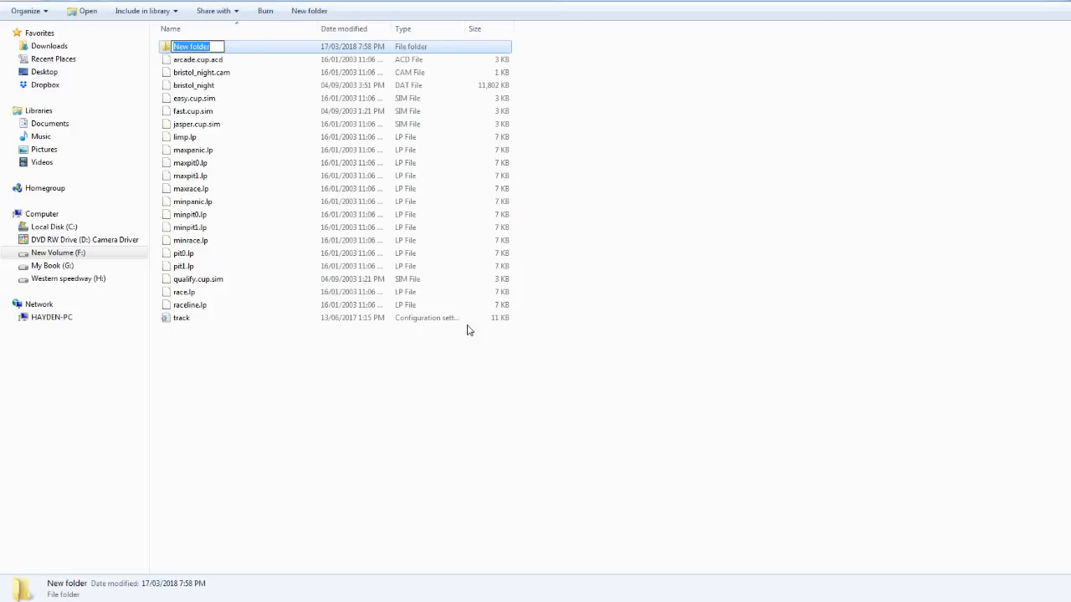
click(526, 433)
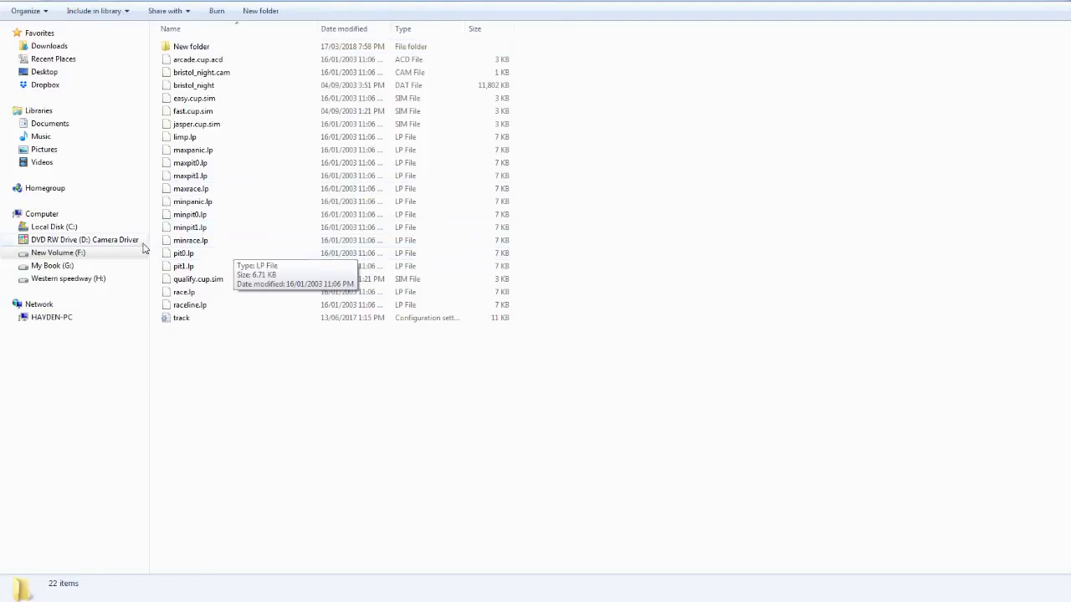
Paste the DatX application into New folder inside bristol_night_dirt
double_click(192, 50)
right_click(272, 72)
click(393, 186)
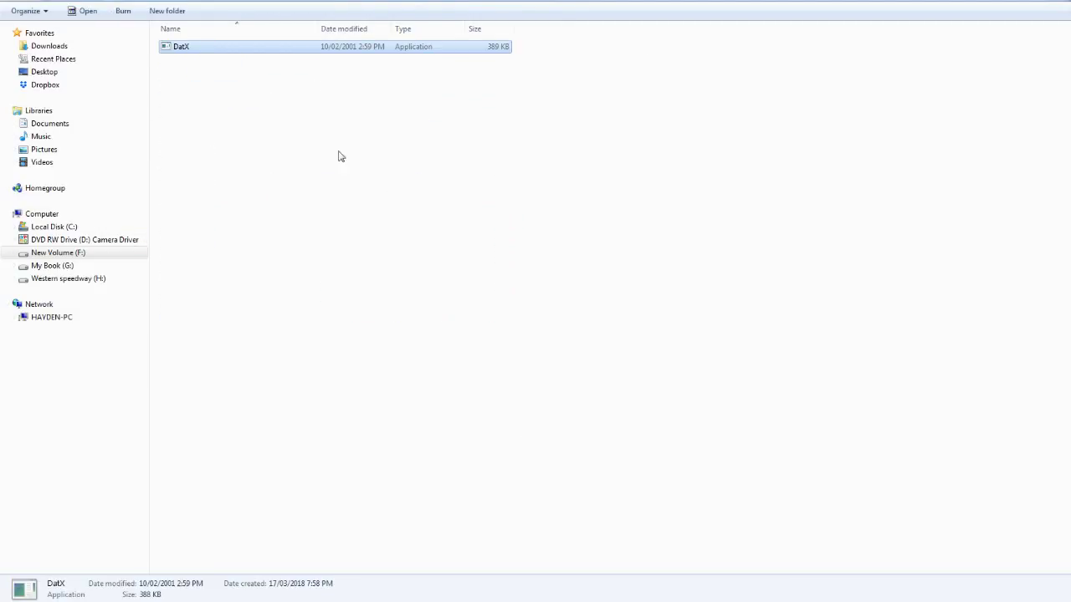
Copy the bristol_night DAT file from bristol_night_dirt into its New folder and unpack it there with DatX
click(16, 2)
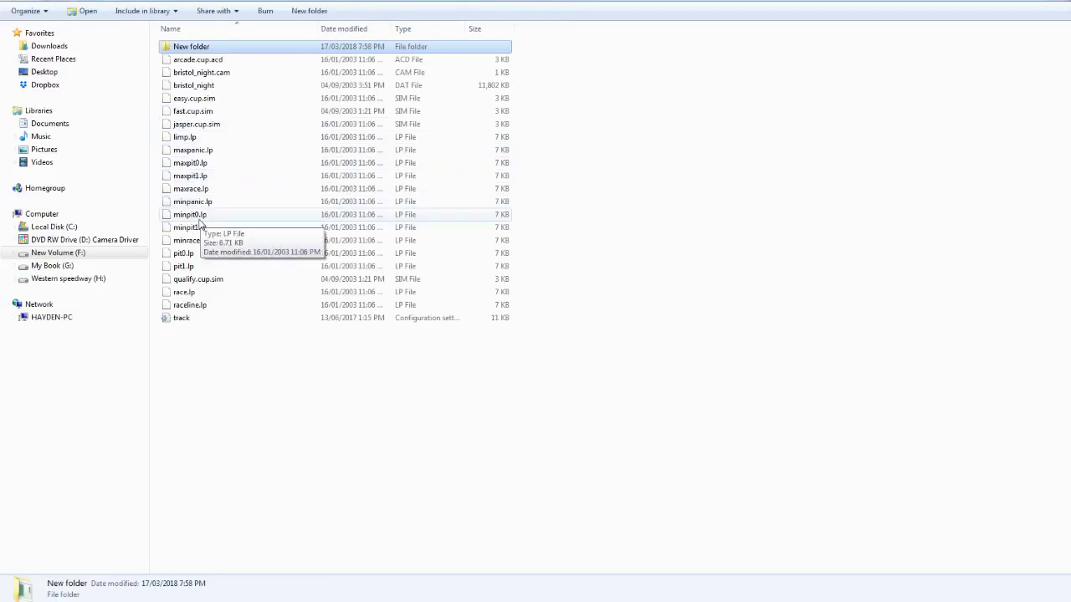
right_click(400, 89)
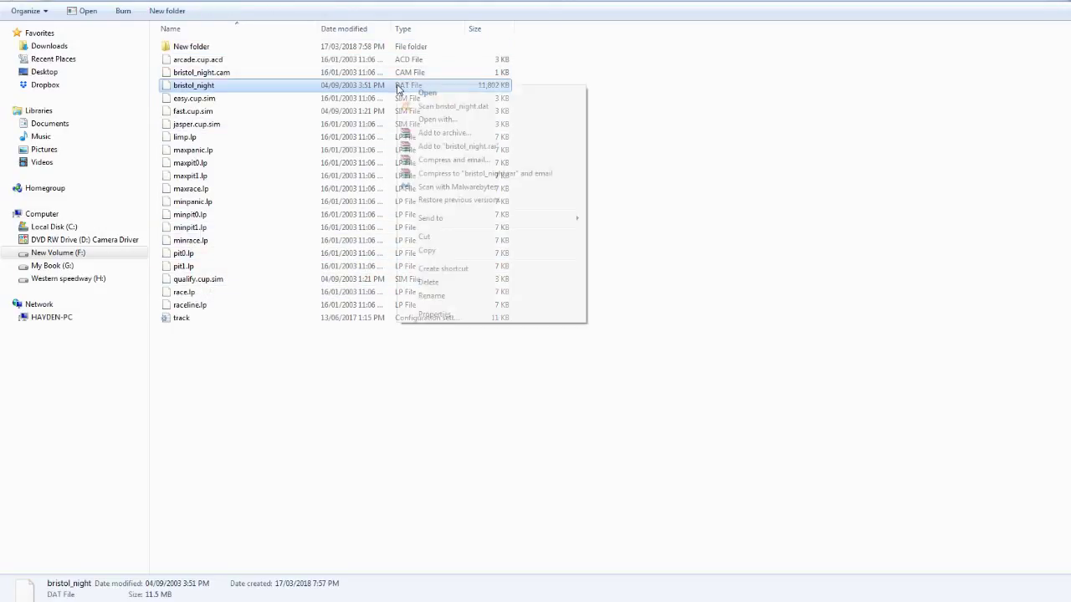
click(420, 255)
double_click(191, 46)
right_click(449, 220)
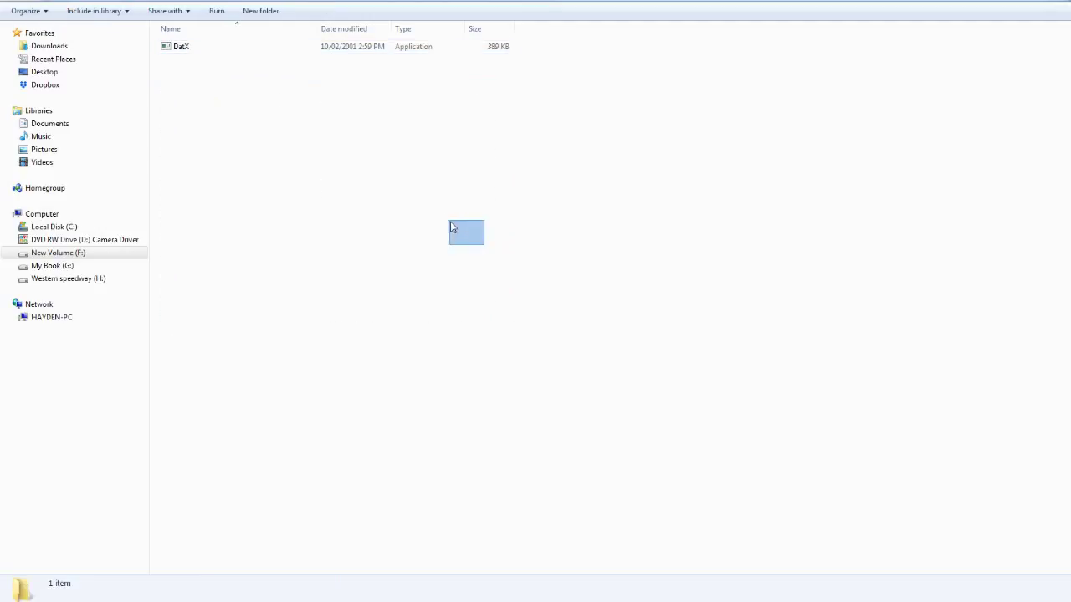
click(483, 304)
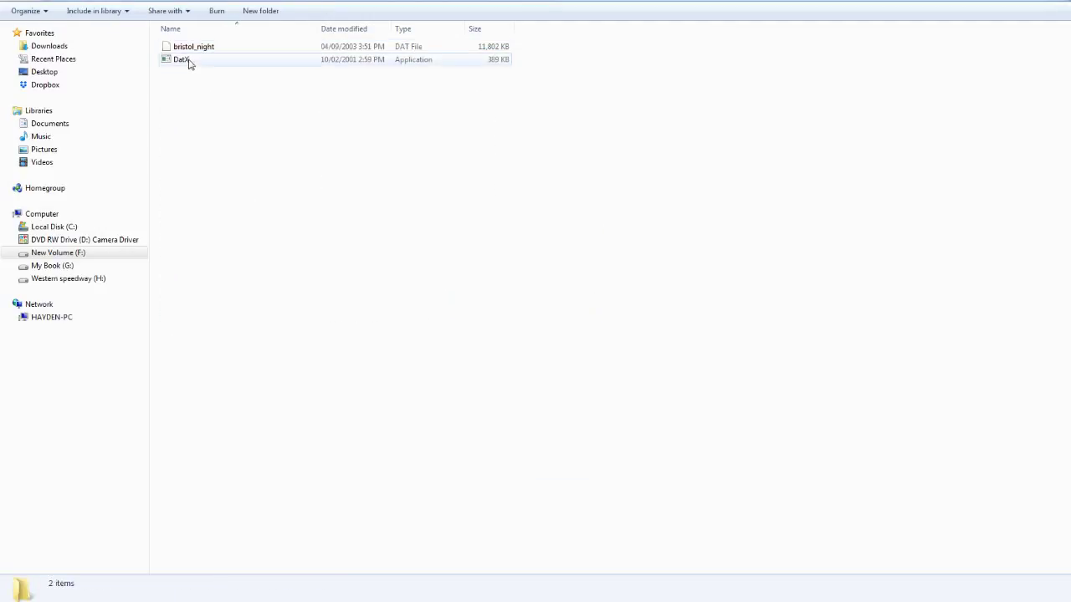
drag(194, 48, 195, 61)
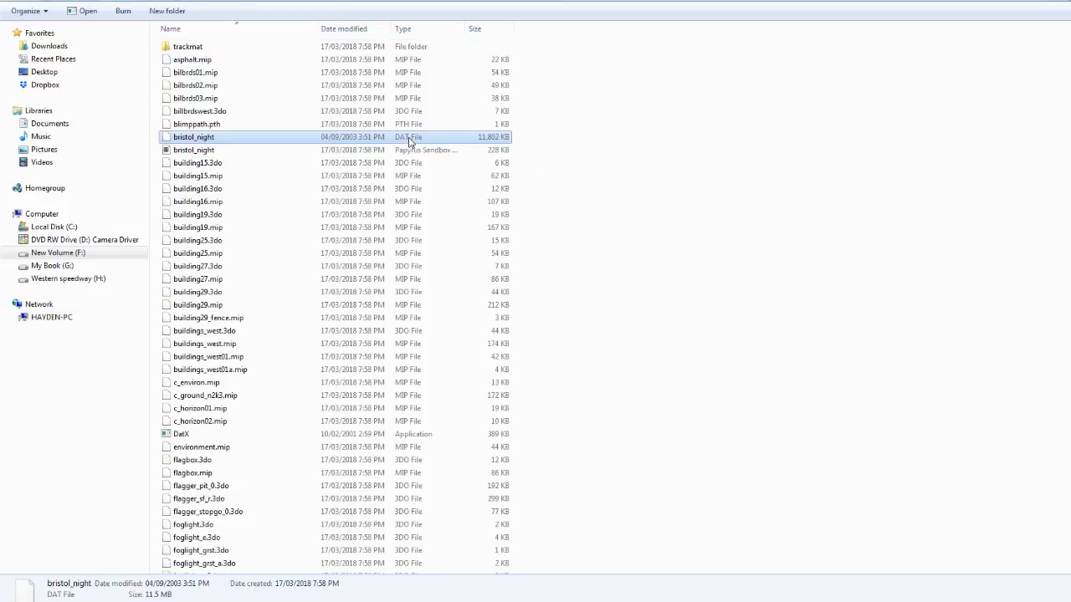
click(8, 2)
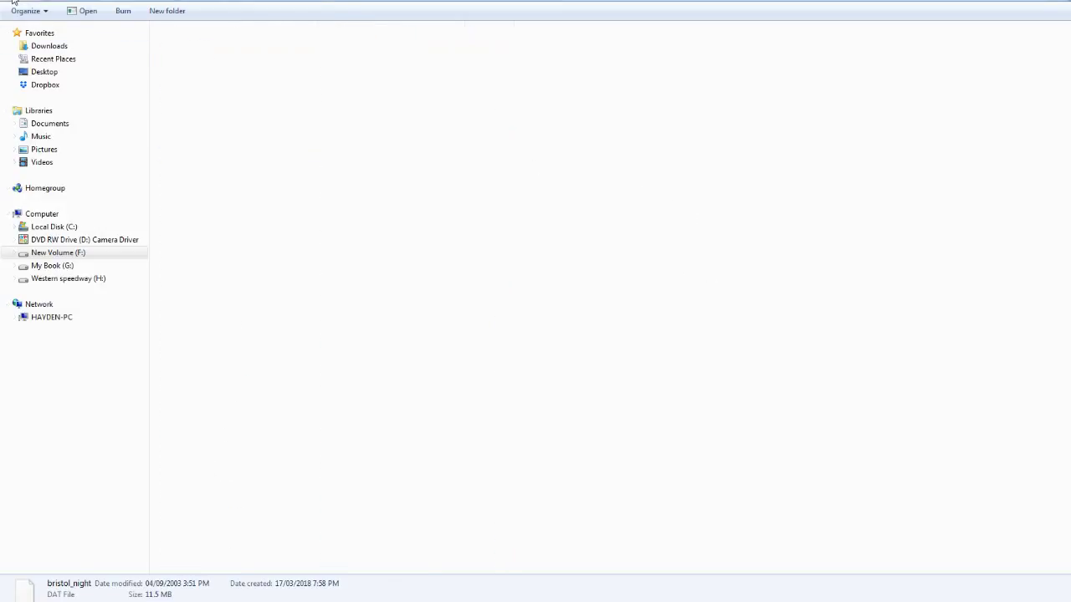
Go back up to the game's main folder and open the shared folder inside tracks
click(8, 1)
click(8, 2)
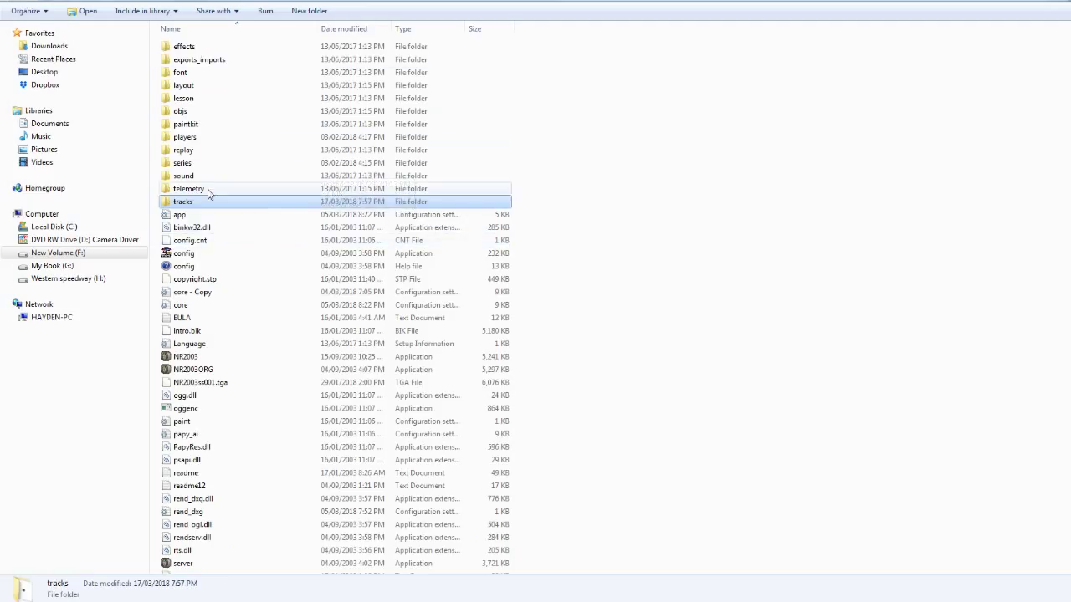
double_click(184, 204)
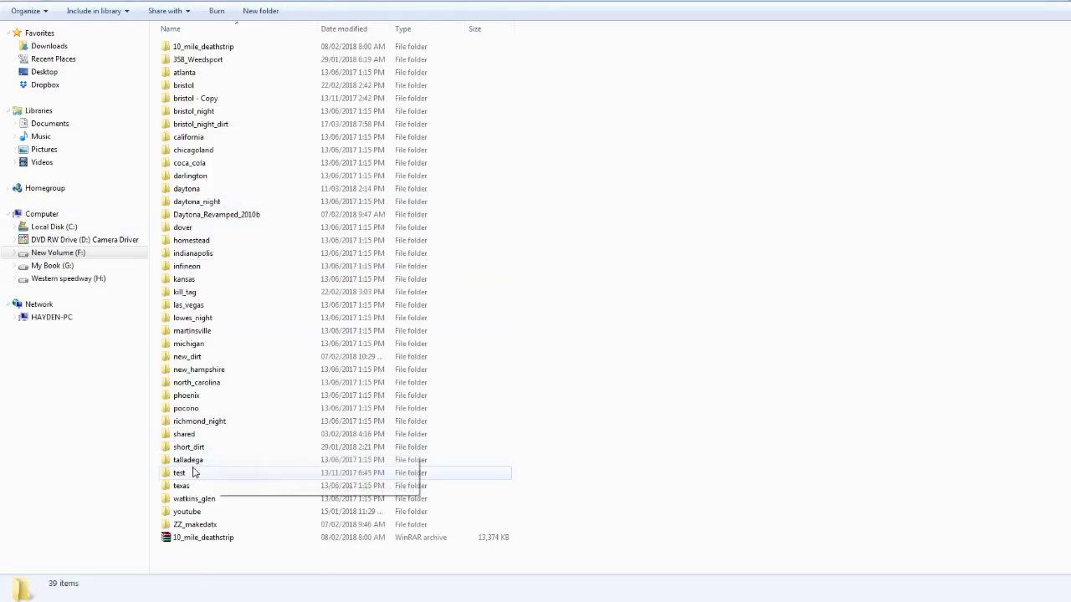
click(190, 438)
double_click(187, 435)
Look through the shared folder's files from first to last, including its shared DAT file
click(352, 189)
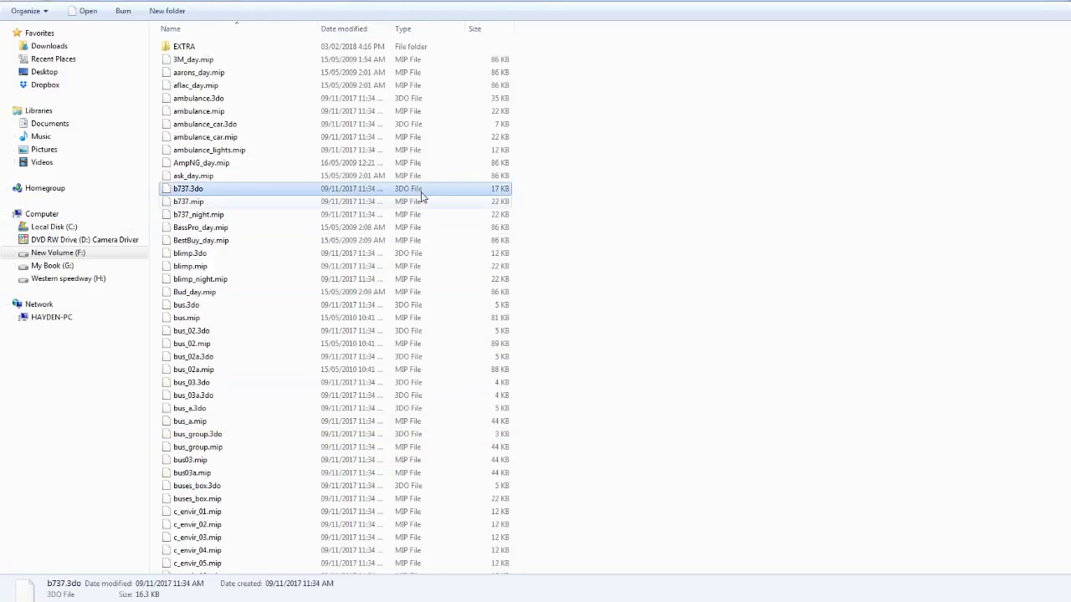
scroll(404, 224, down, 1)
scroll(404, 224, up, 1)
scroll(461, 179, down, 19)
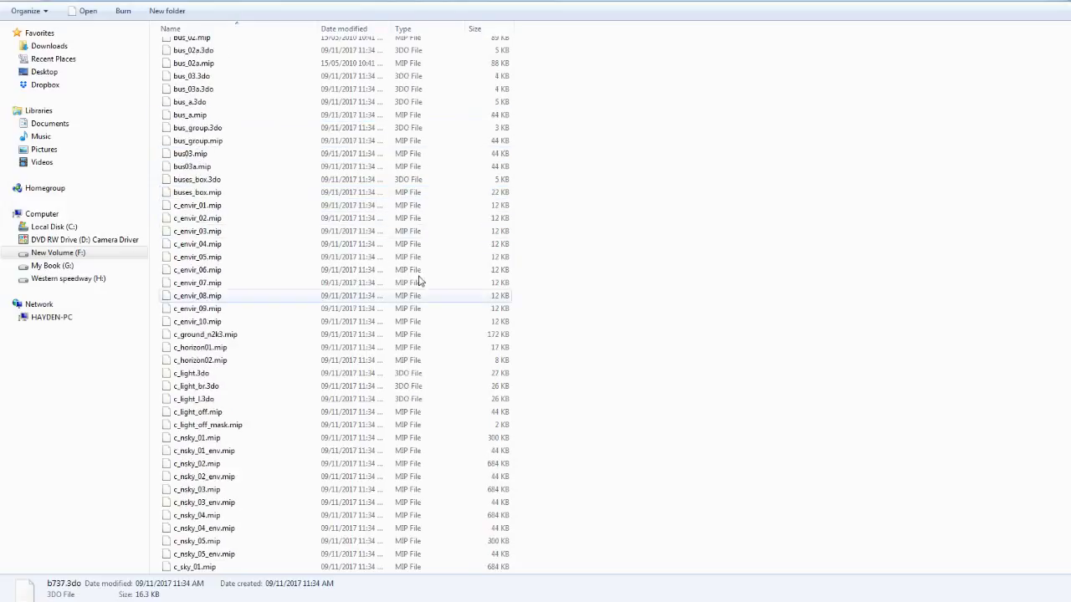
scroll(427, 476, down, 20)
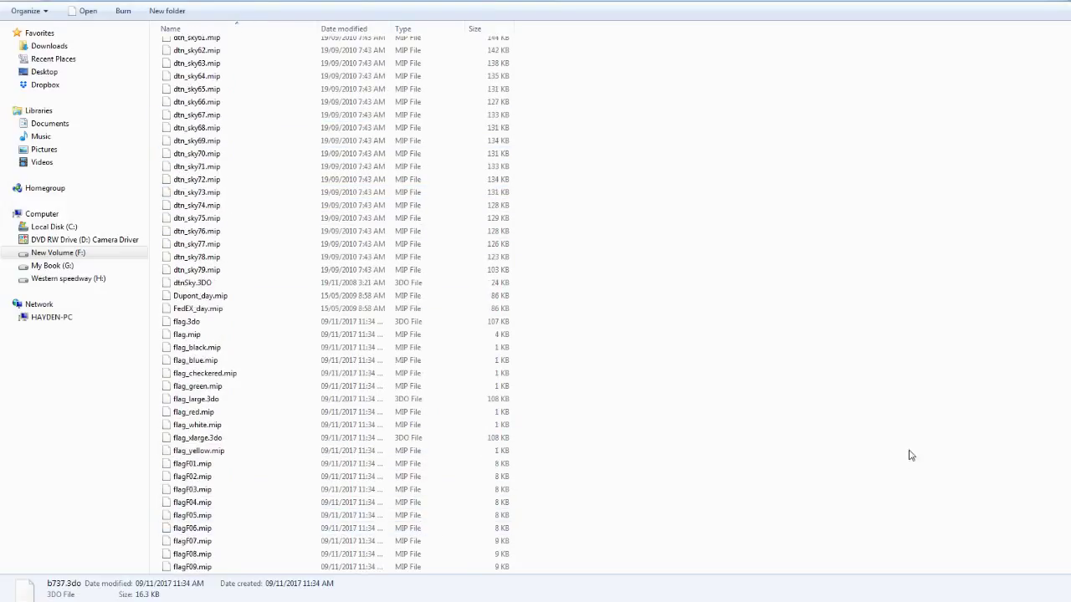
scroll(335, 304, down, 20)
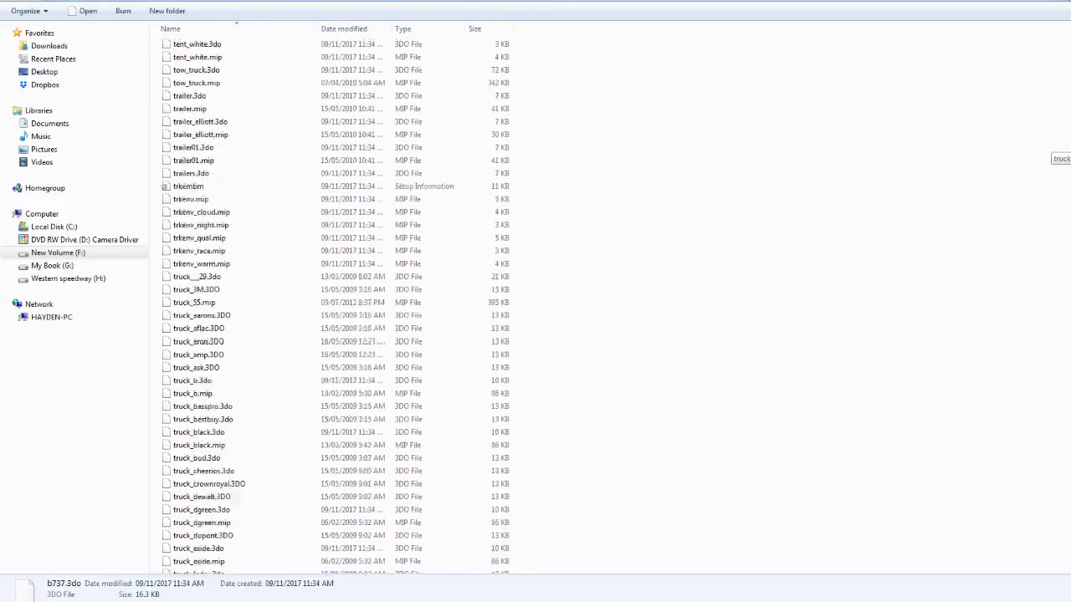
scroll(335, 305, up, 8)
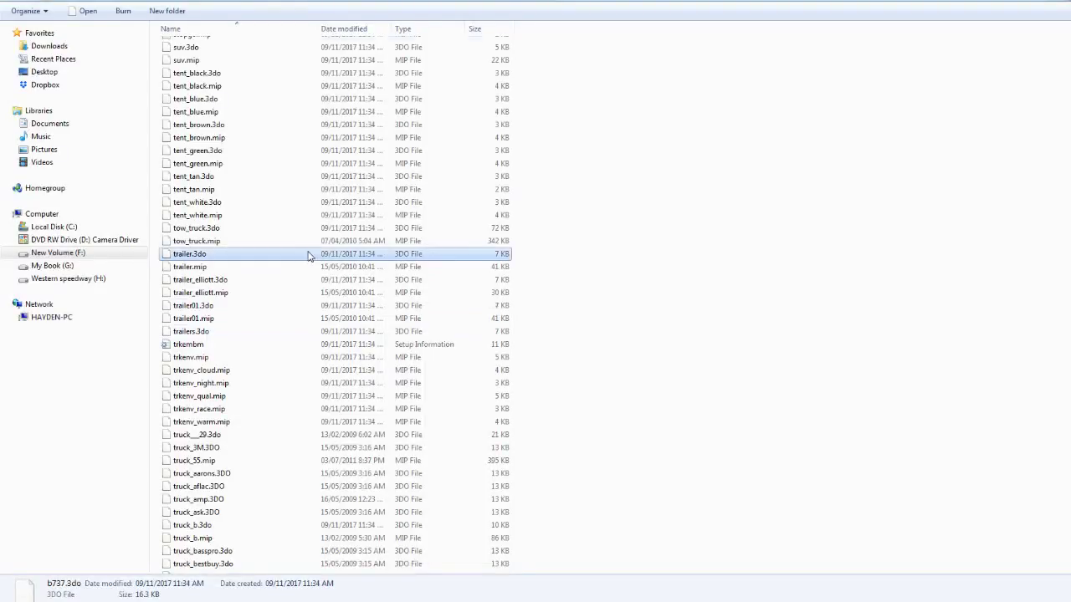
key(s)
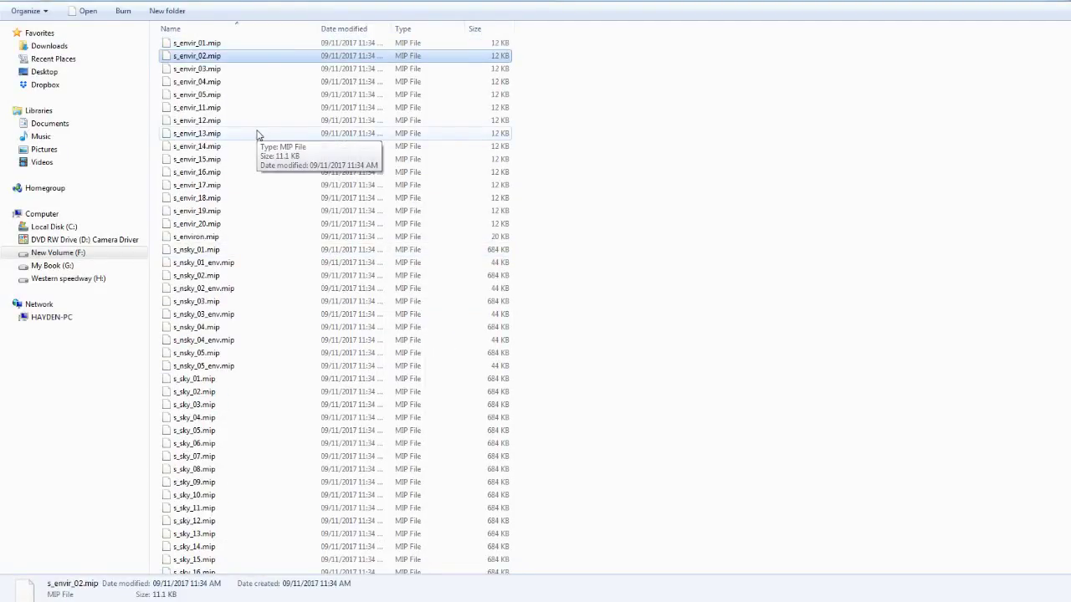
key(Down)
text(sh)
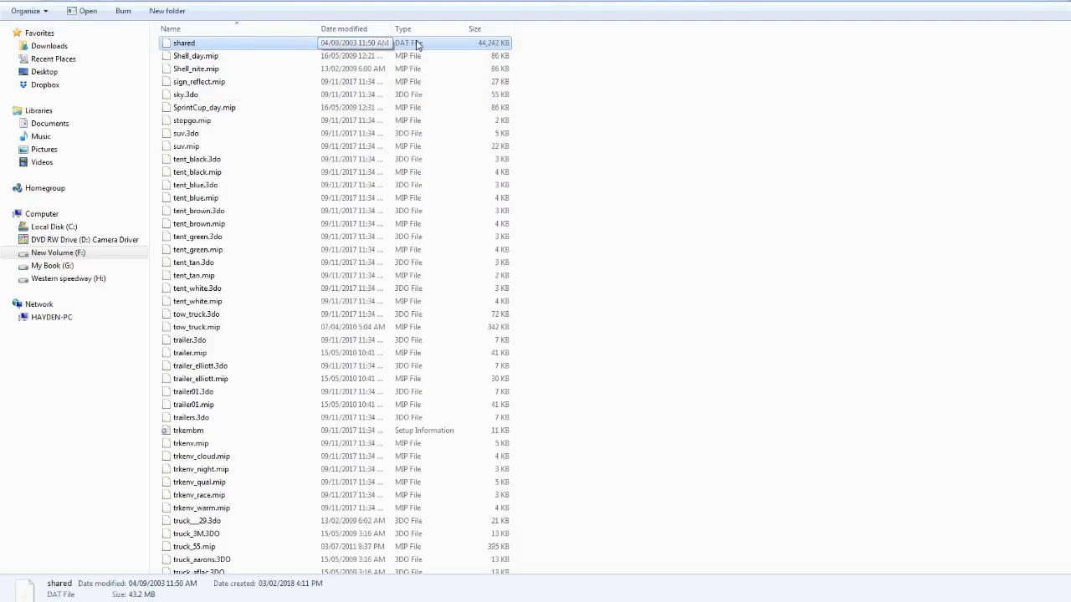
mouse_move(1066, 401)
mouse_down()
mouse_move(1065, 456)
mouse_move(1066, 402)
mouse_up()
scroll(1056, 454, down, 20)
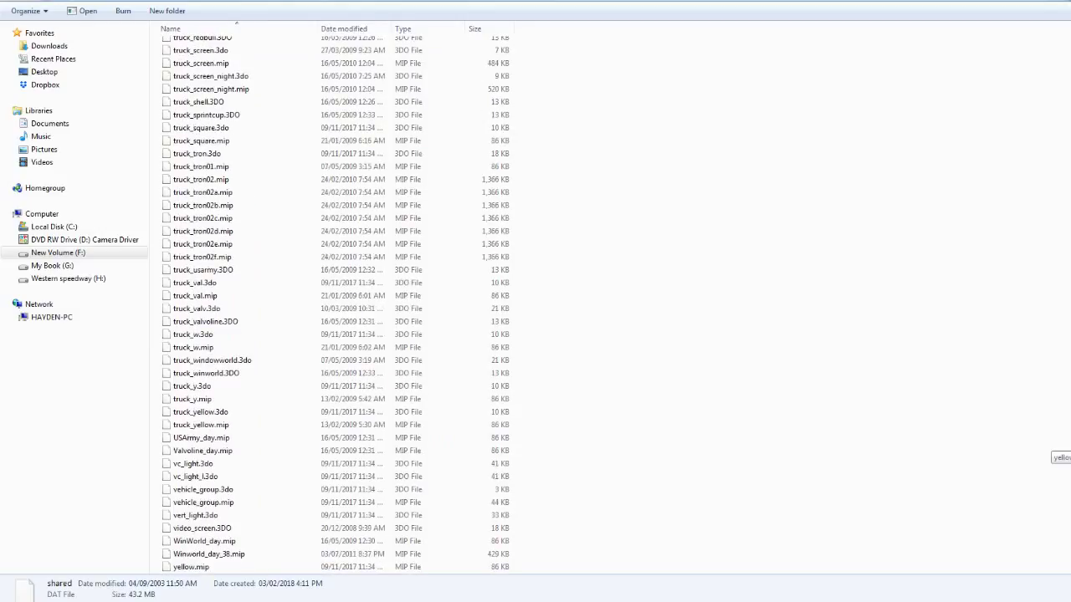
click(230, 567)
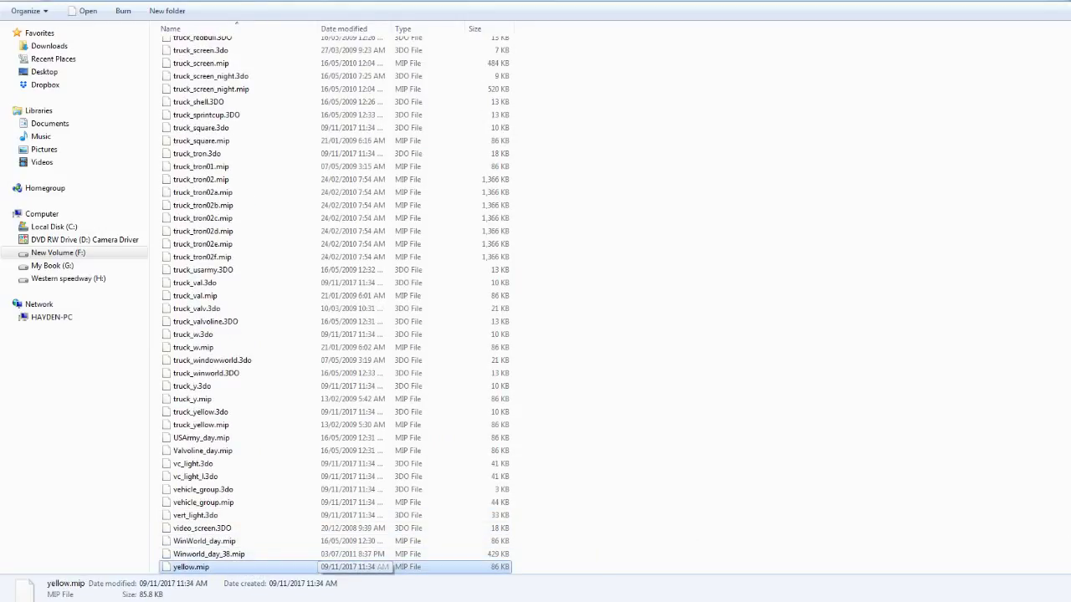
scroll(1056, 552, up, 15)
scroll(1055, 552, up, 20)
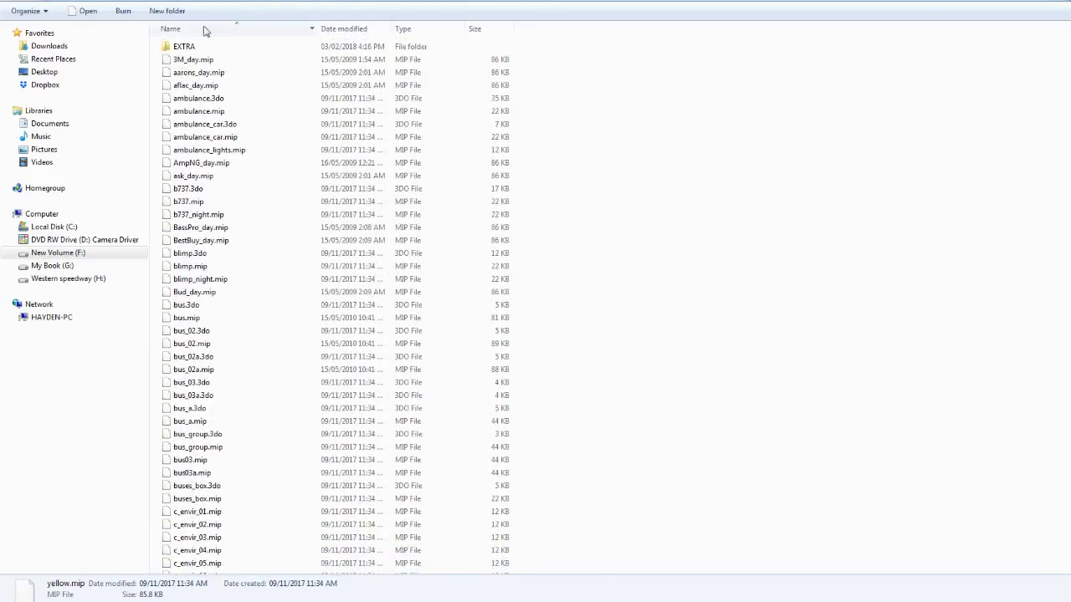
Copy the entire contents of the shared folder to the clipboard
key(ctrl+a)
right_click(194, 52)
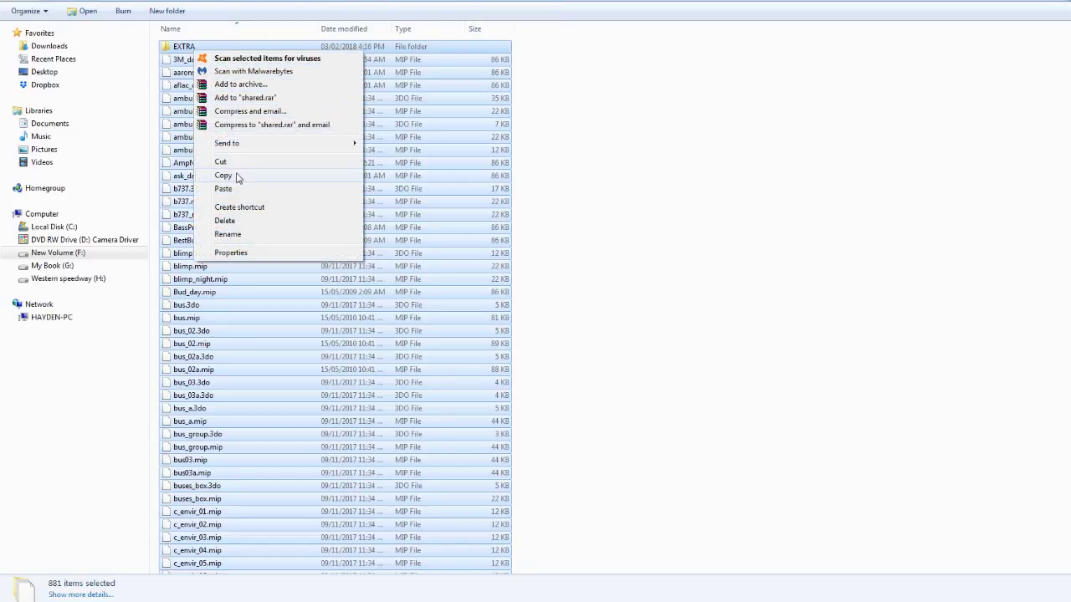
click(237, 176)
Paste the copied shared files into New folder inside the bristol_night_dirt track folder
key(BackSpace)
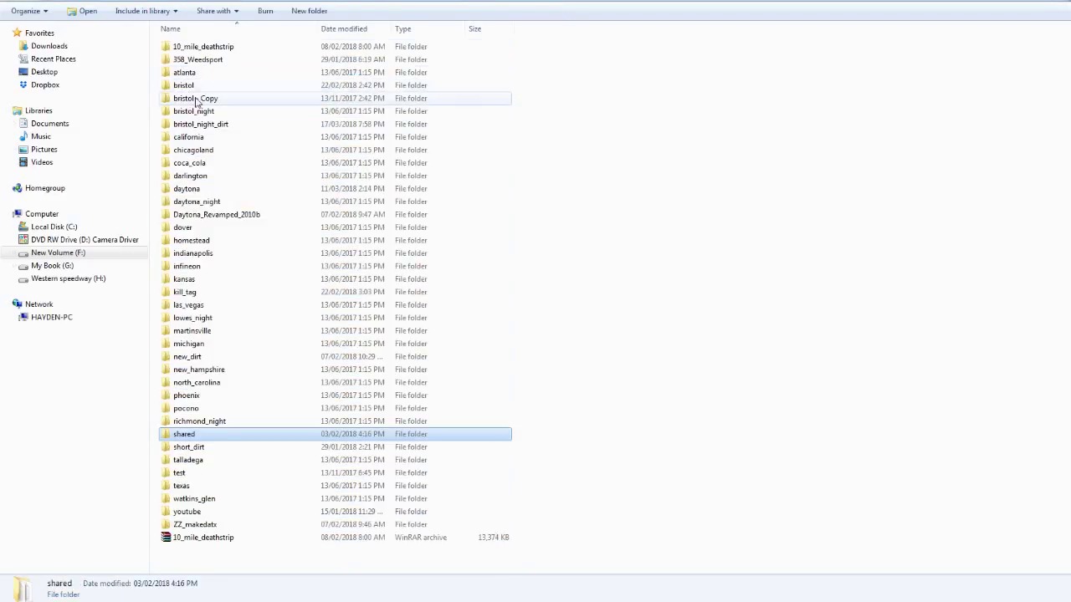
double_click(220, 124)
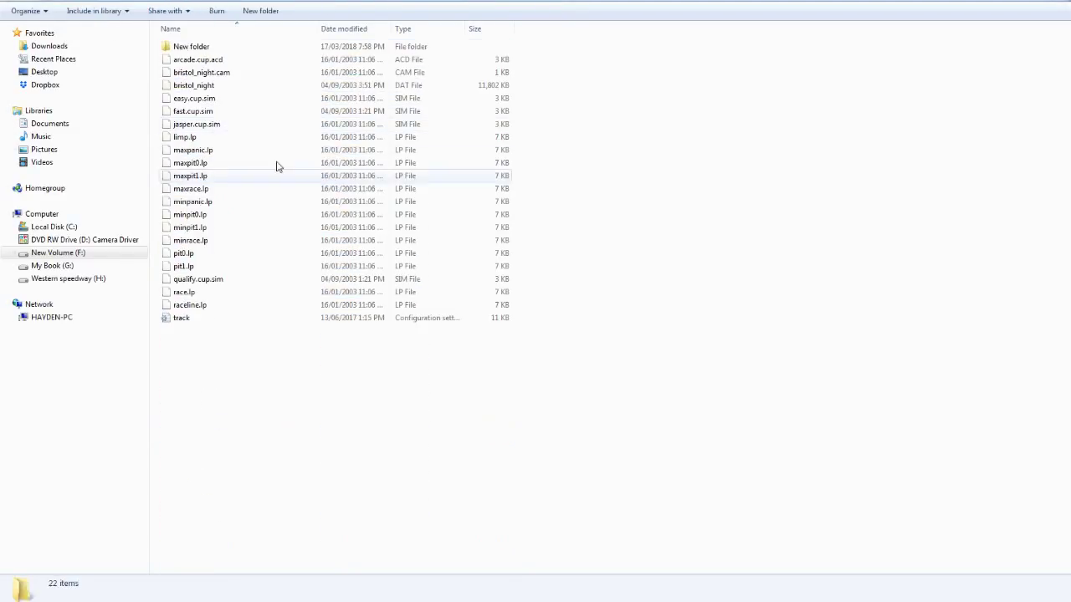
double_click(188, 46)
right_click(716, 295)
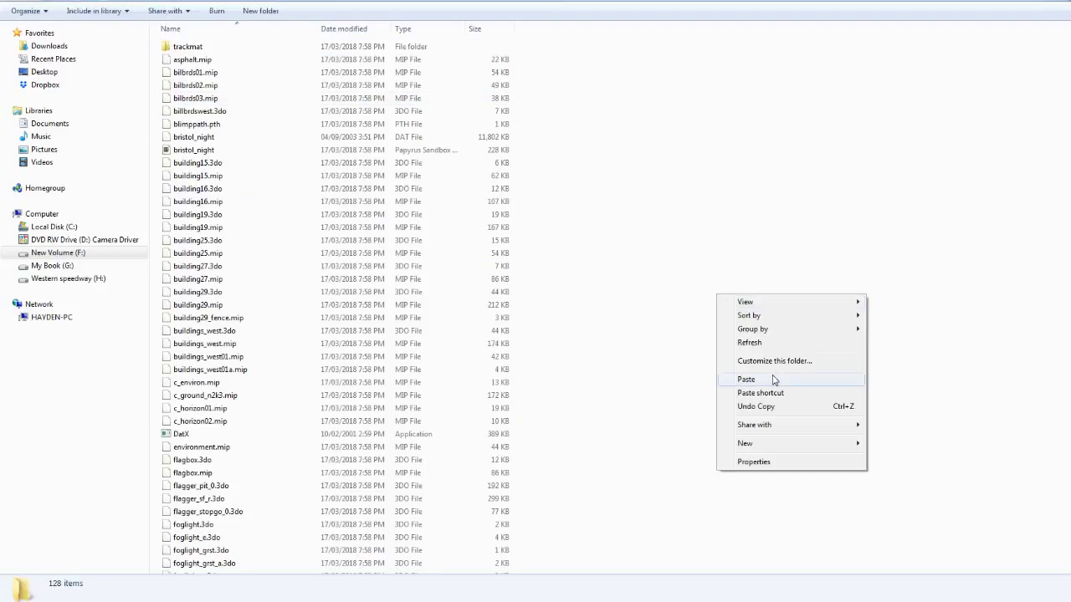
click(773, 380)
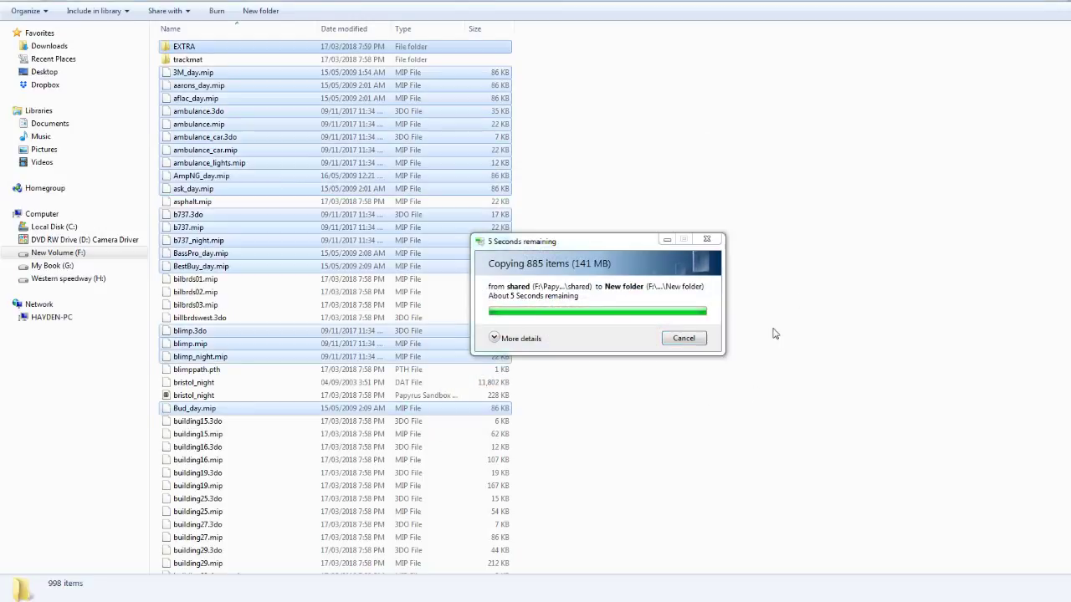
click(737, 419)
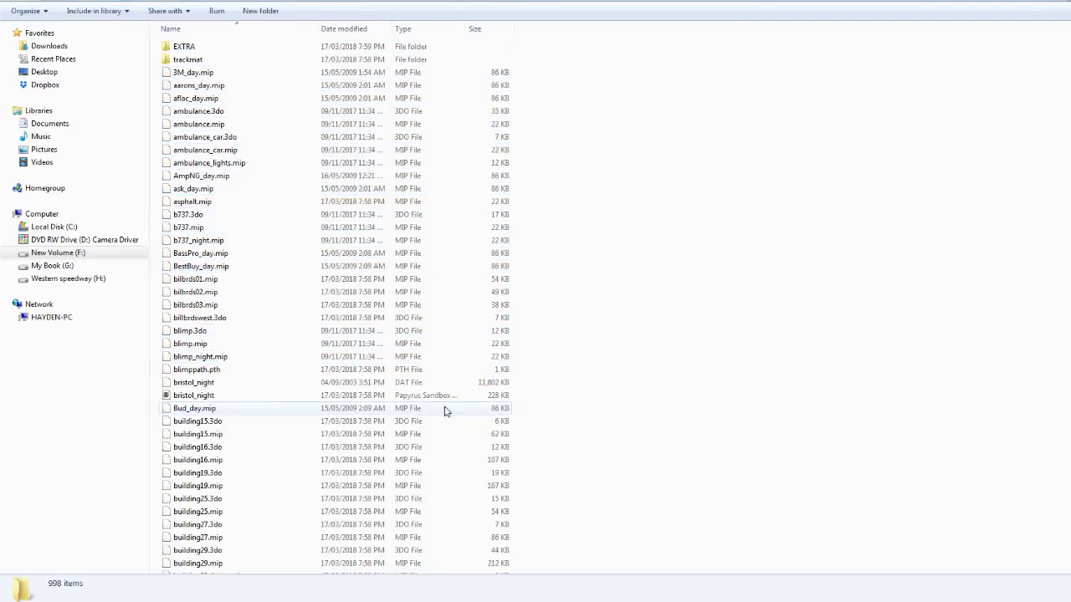
Open the bristol_night project in Sandbox and select the concrete racing-surface section just past the start/finish line
click(199, 398)
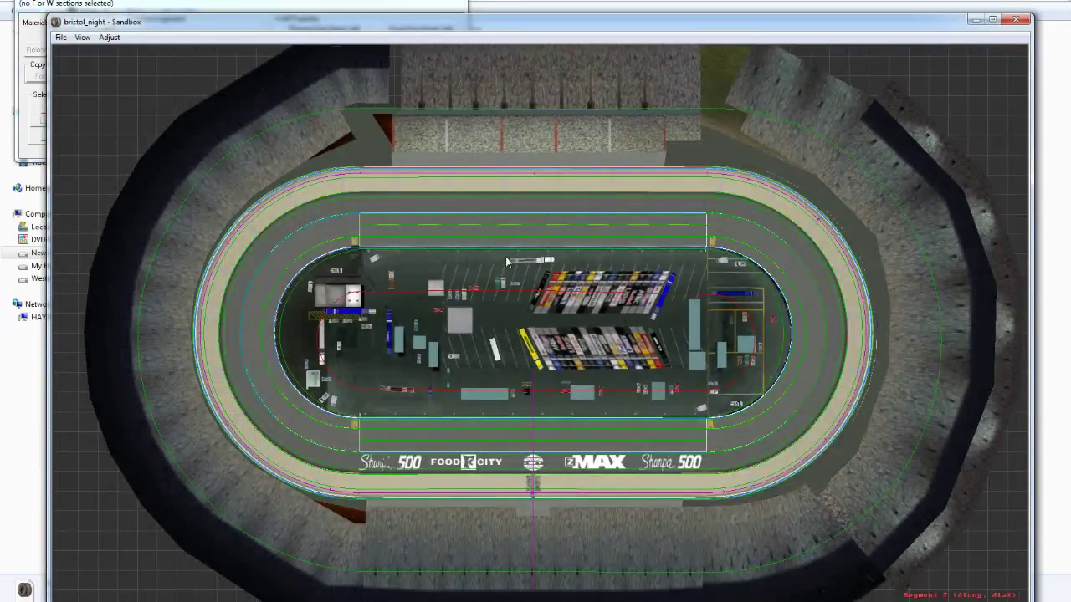
click(568, 482)
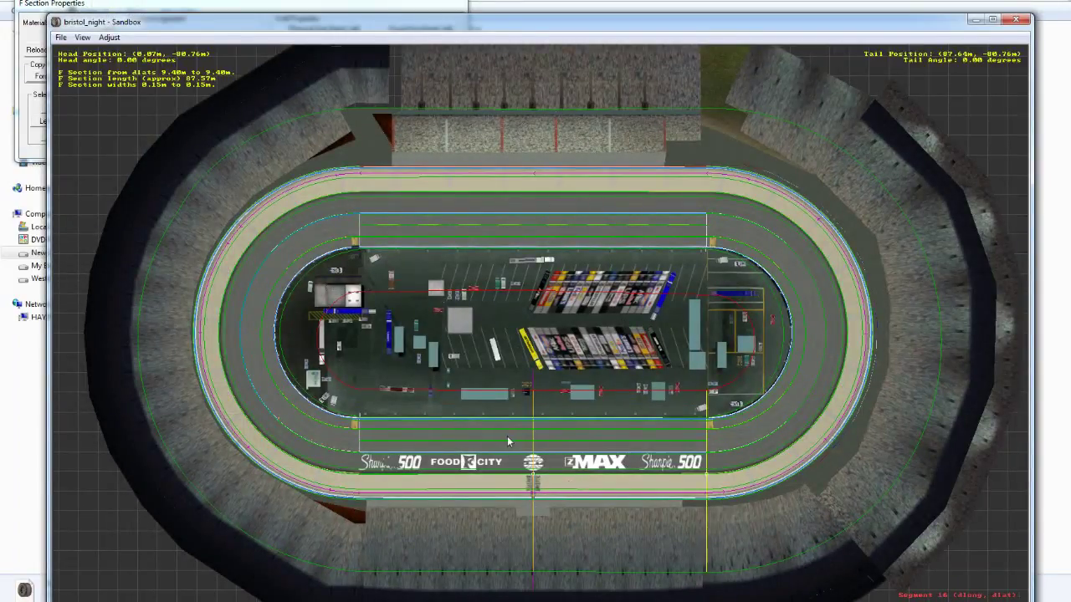
click(617, 439)
scroll(601, 439, down, 1)
scroll(621, 473, up, 1)
right_click(676, 504)
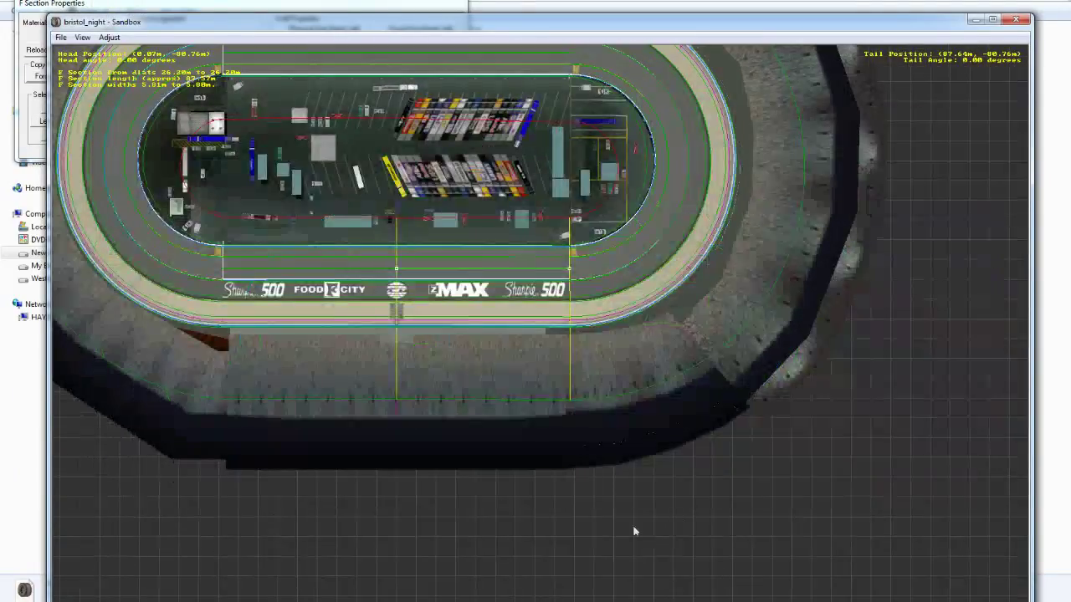
scroll(633, 530, up, 1)
scroll(504, 340, up, 3)
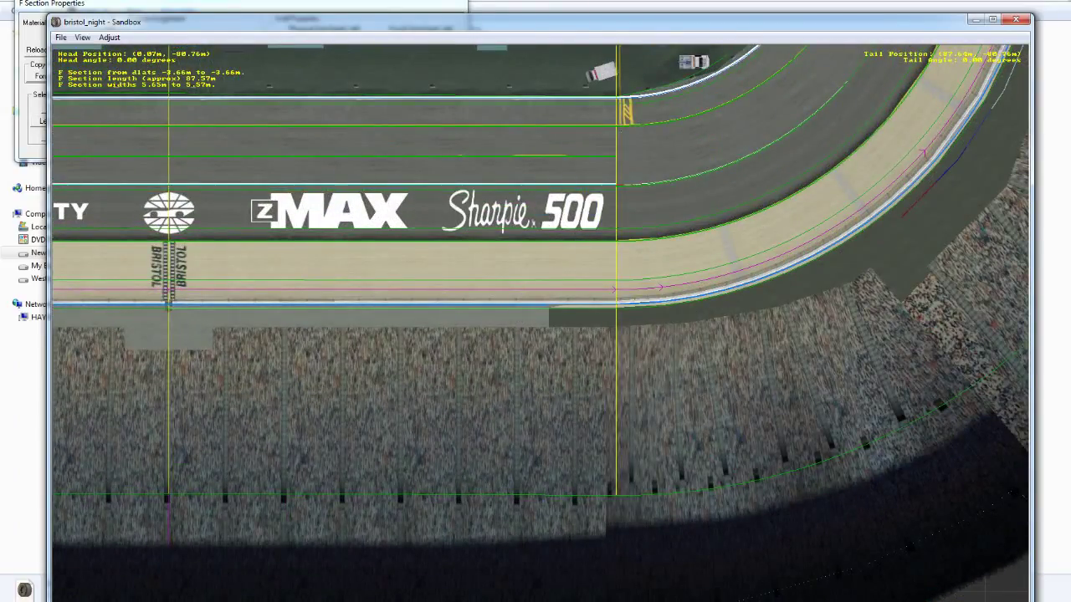
click(42, 33)
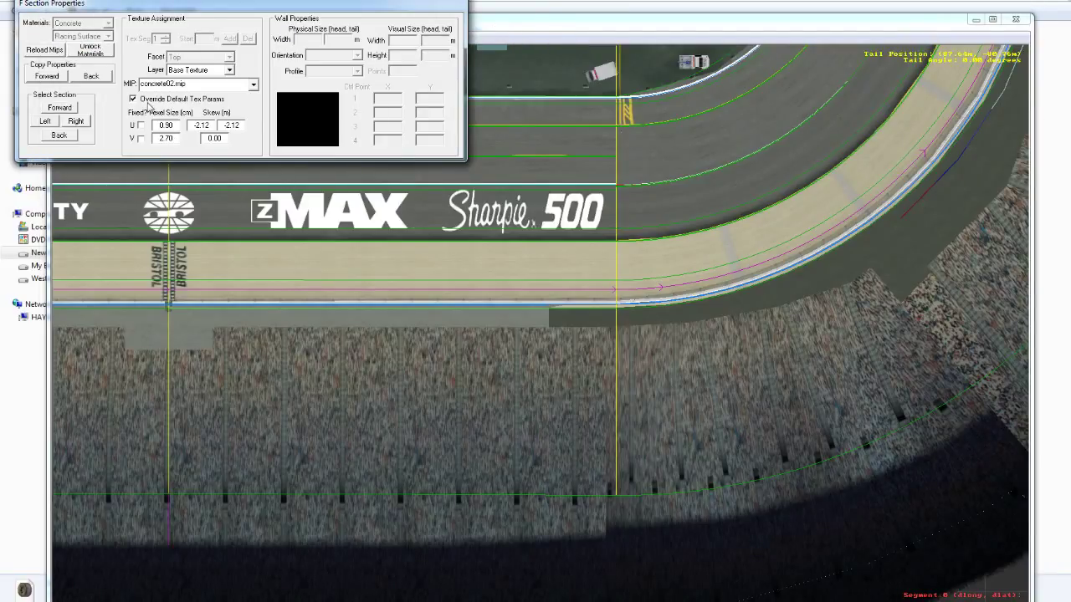
Unlock the materials and set the selected racing-surface section's material to Dirt
click(90, 50)
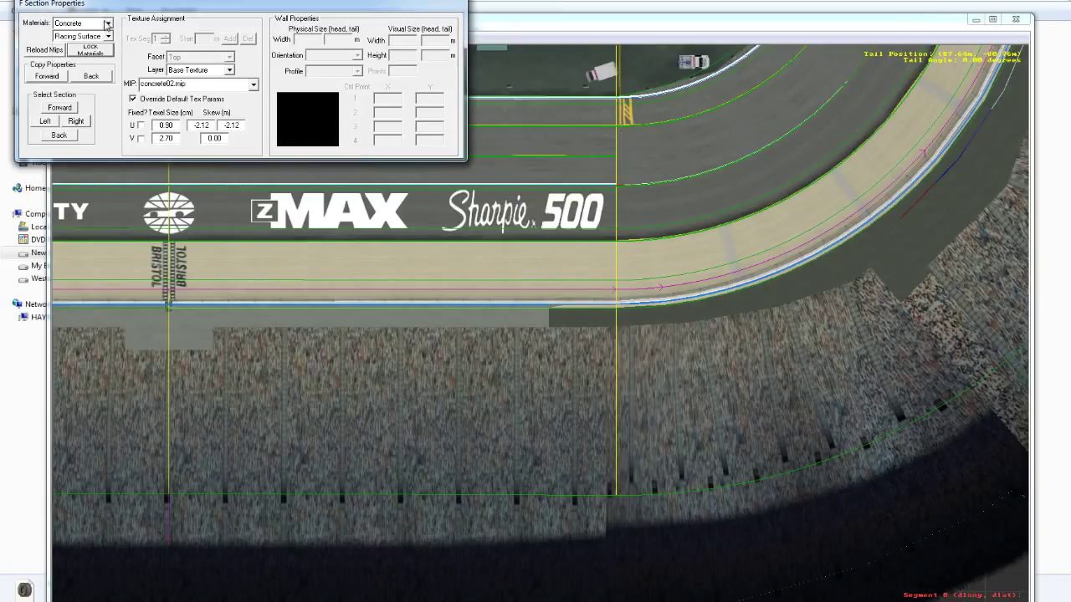
click(107, 24)
click(107, 23)
Compare concrete.mip with concrete02.mip as the section's base texture, finishing on concrete02.mip
click(205, 87)
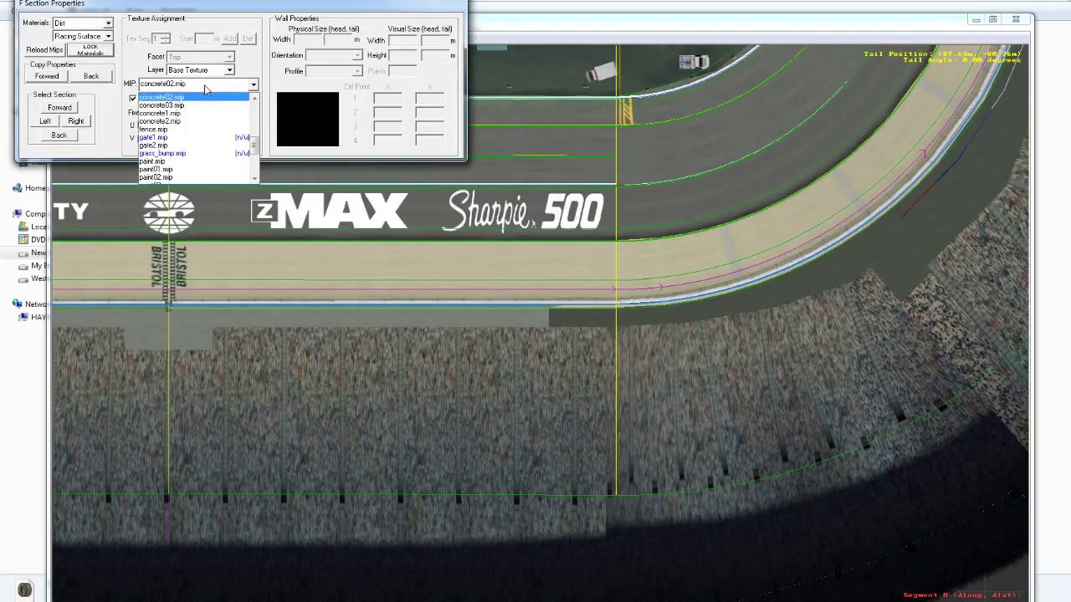
key(Up)
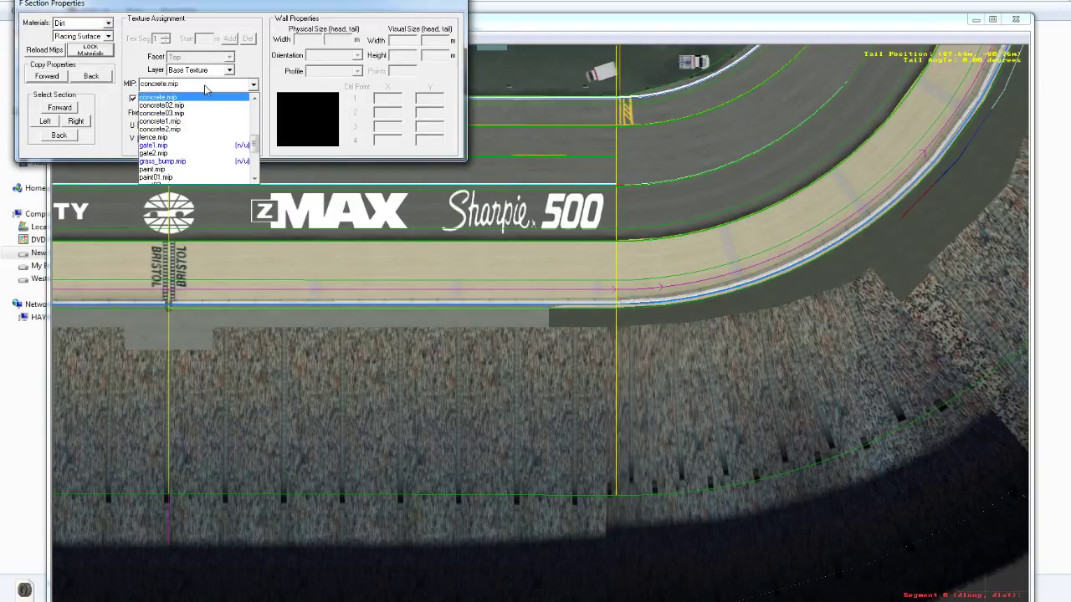
key(Down)
key(Up)
key(Down)
key(Up)
key(Down)
key(Up)
key(Down)
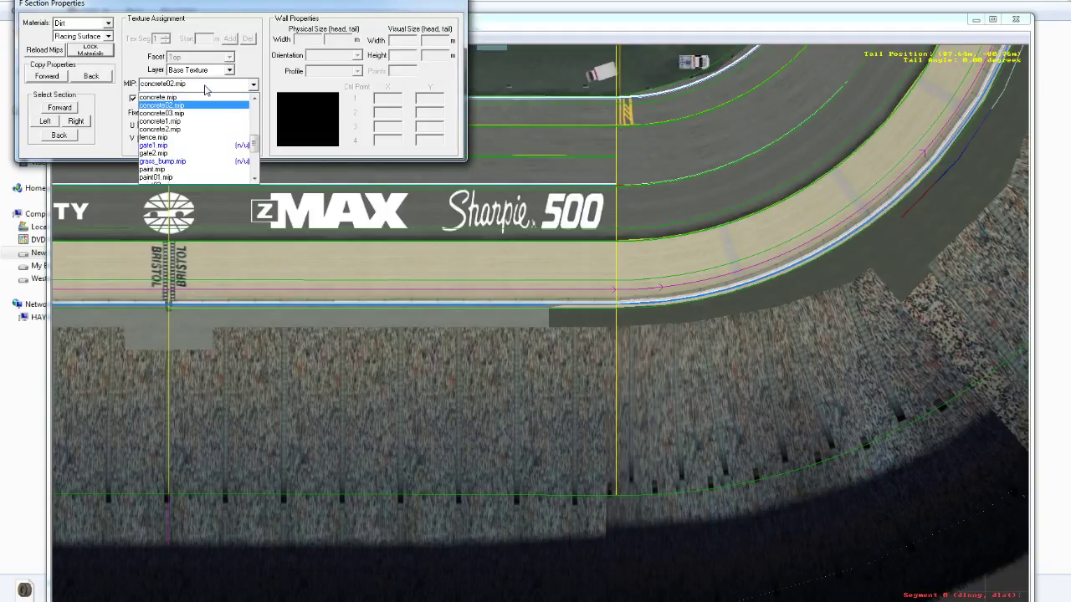
click(205, 89)
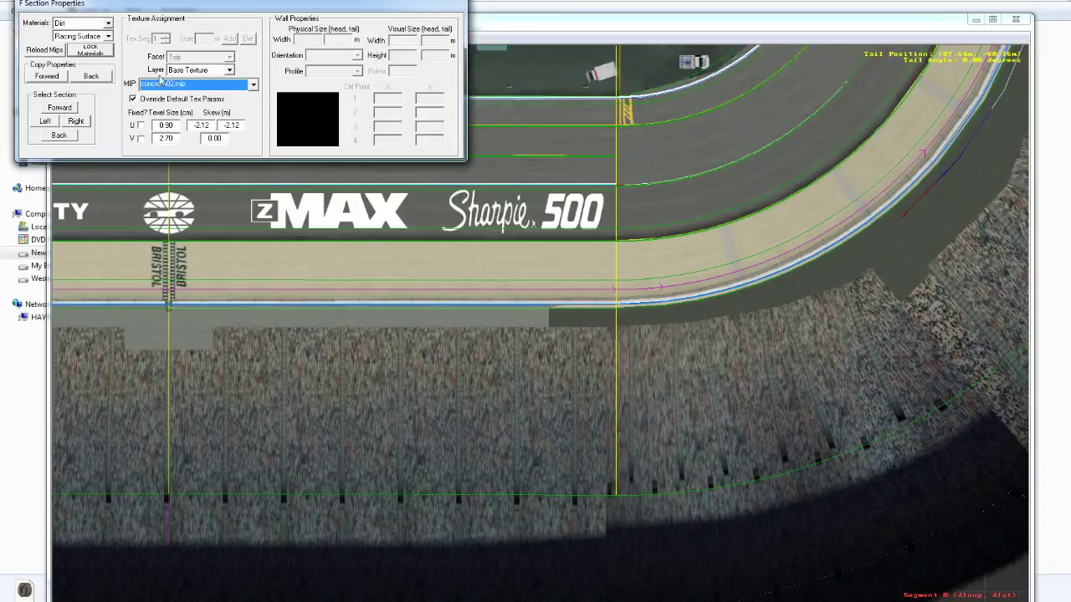
Work forward through the remaining sections of the same lane around the lap, setting each racing surface's material to Dirt
click(60, 107)
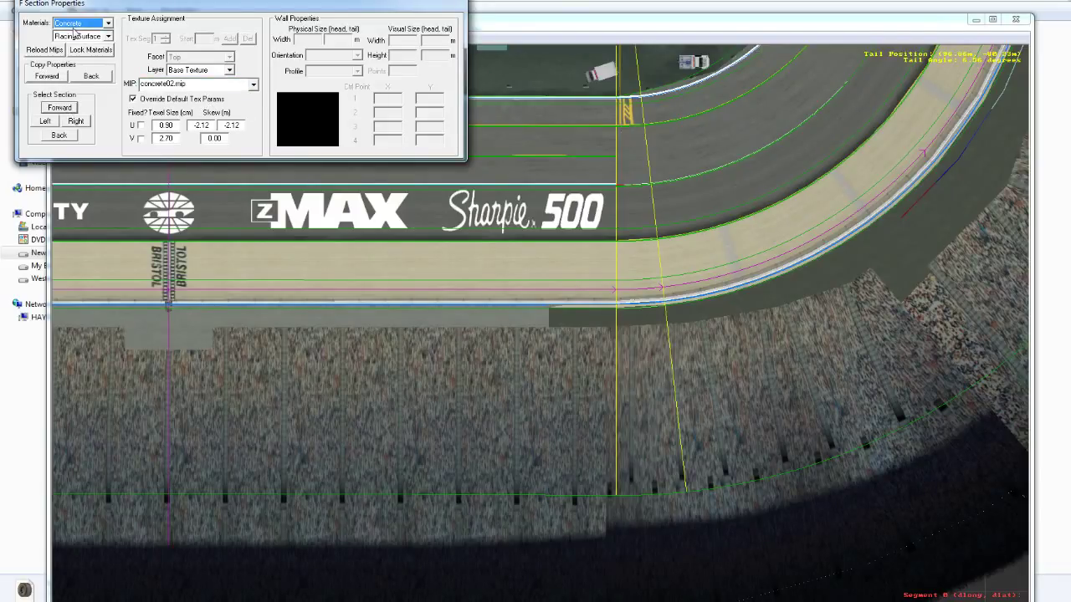
click(59, 108)
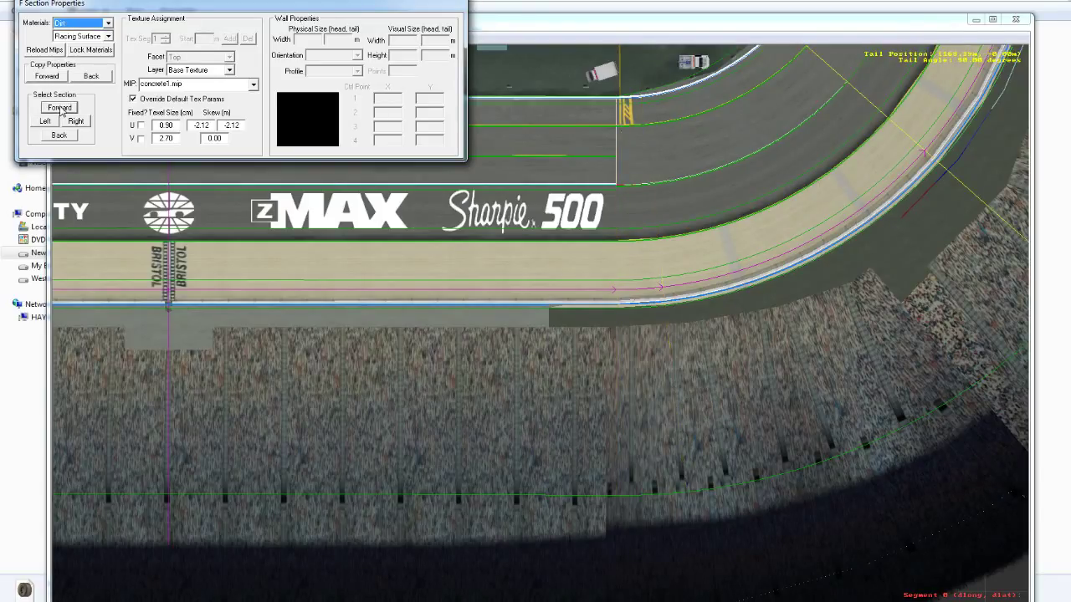
click(60, 108)
click(60, 108)
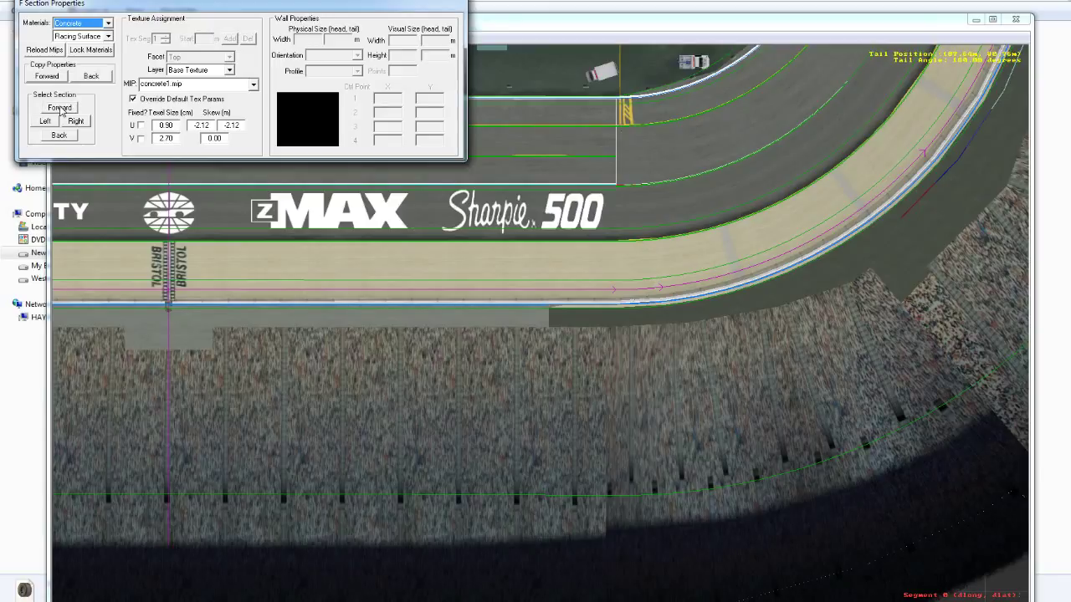
click(60, 109)
click(60, 108)
click(60, 109)
click(60, 109)
click(60, 108)
click(60, 108)
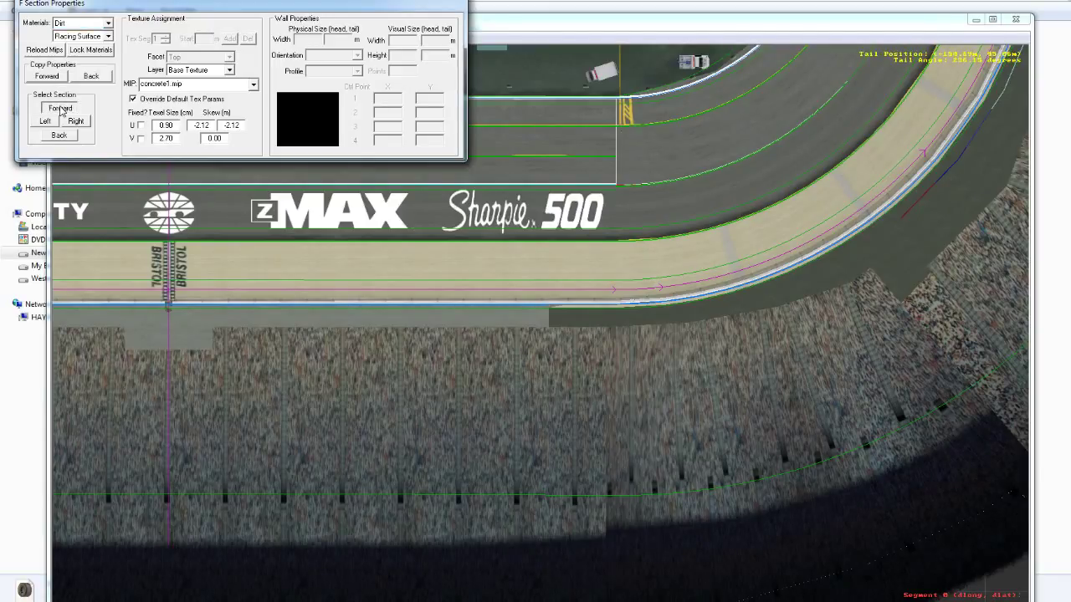
click(61, 109)
click(60, 109)
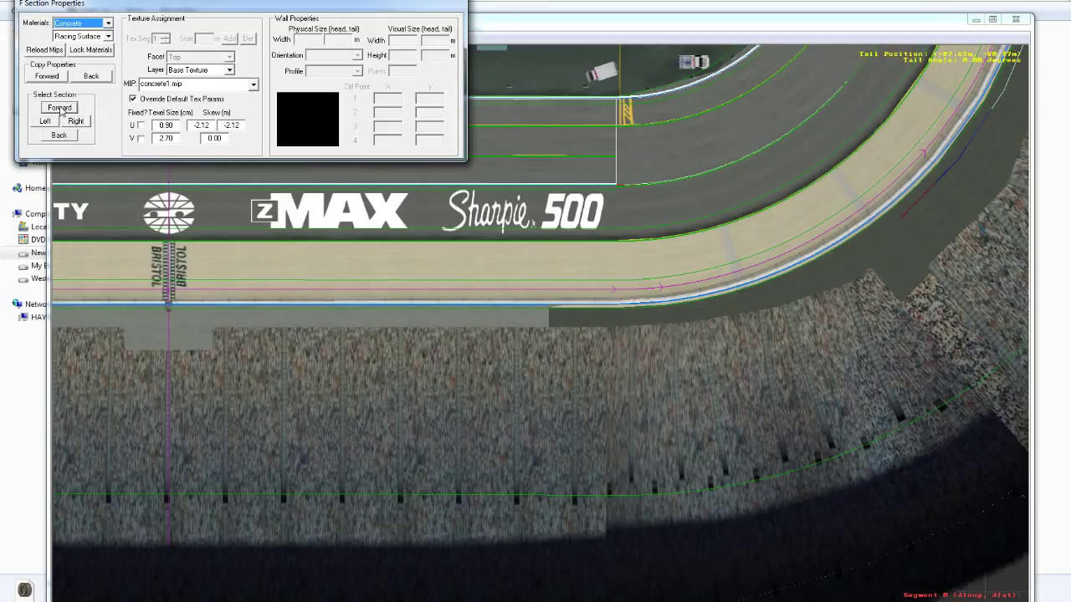
click(60, 109)
click(60, 108)
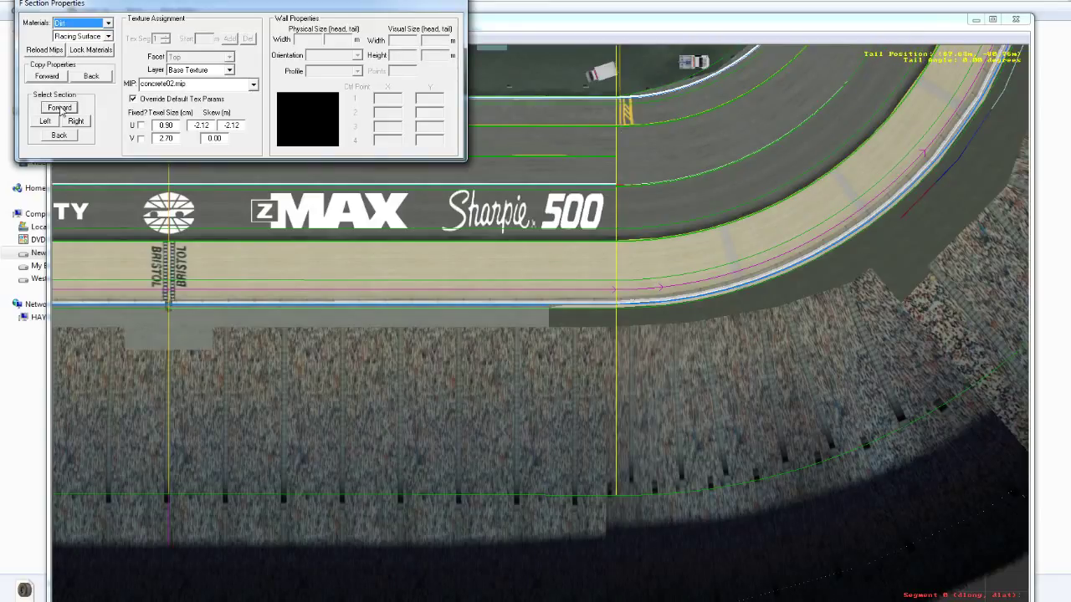
click(59, 108)
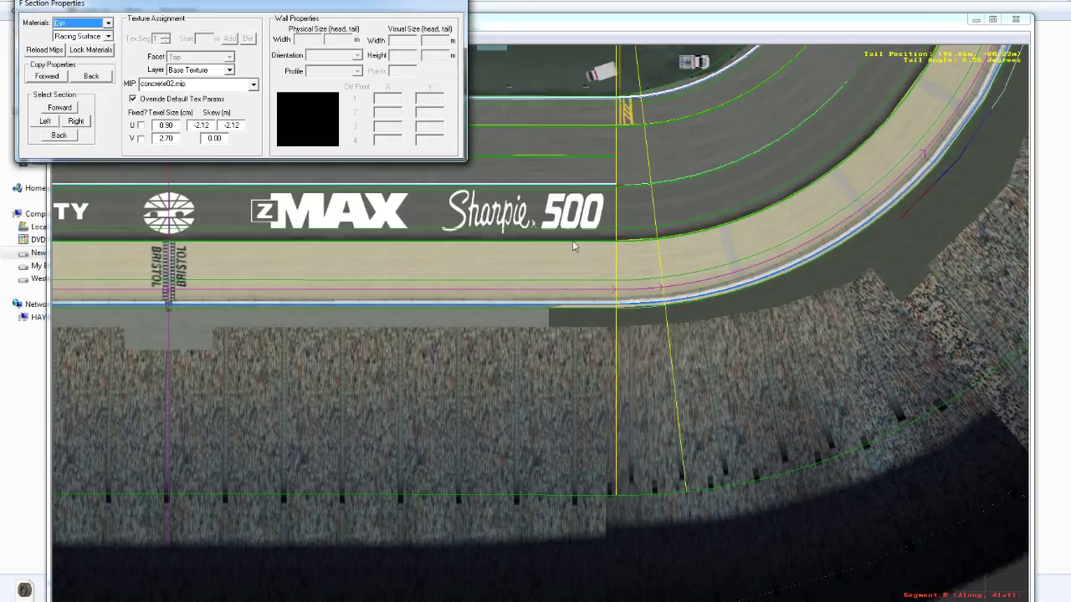
Select the adjacent concrete racing-surface section just past the start/finish line and set its material to Dirt
click(502, 288)
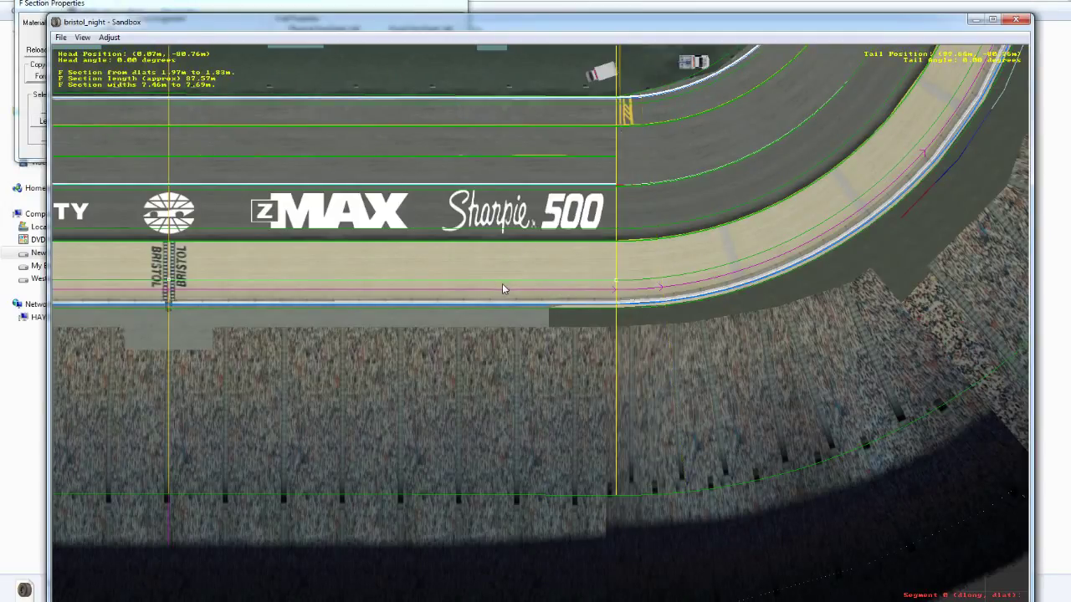
click(181, 5)
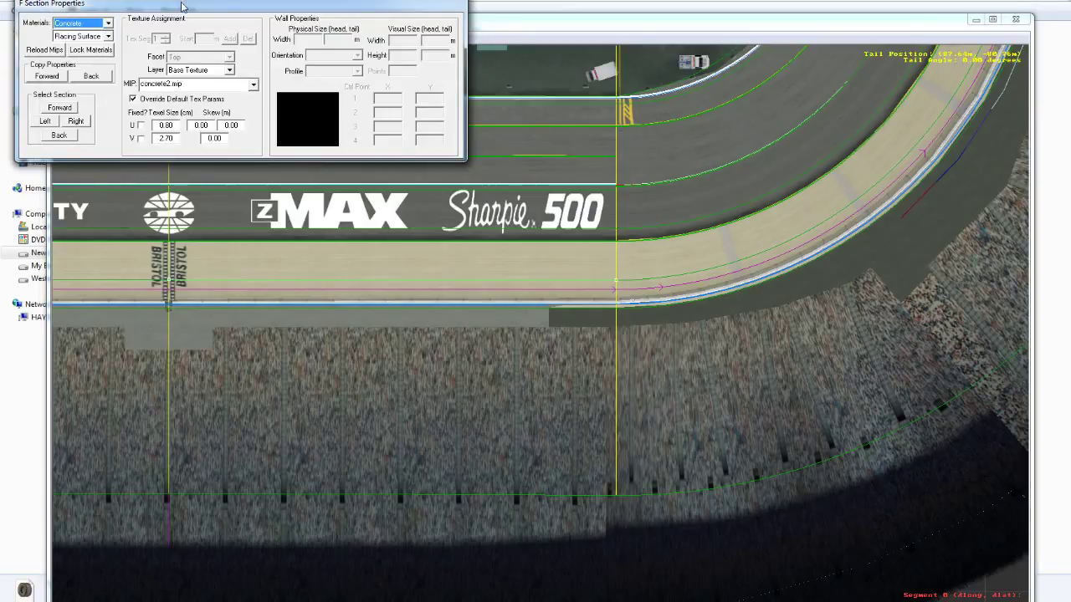
click(206, 86)
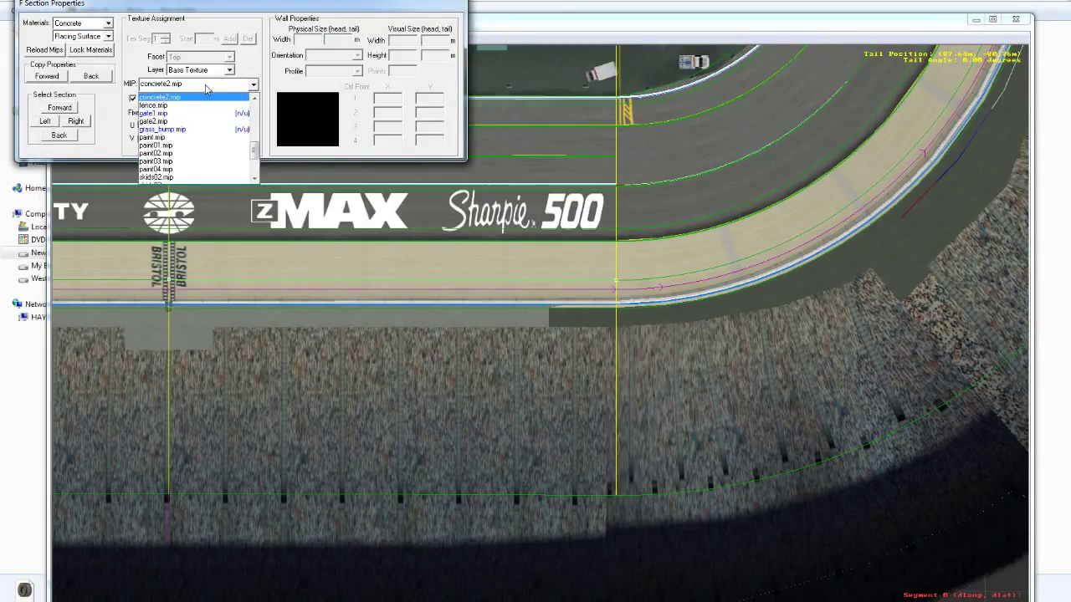
click(120, 36)
click(90, 26)
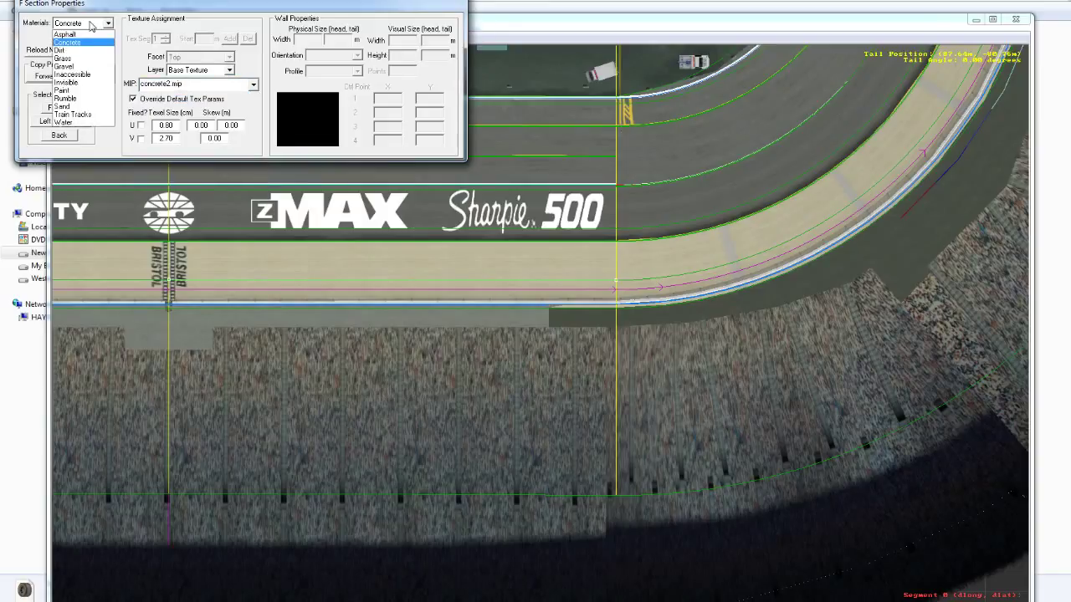
click(66, 51)
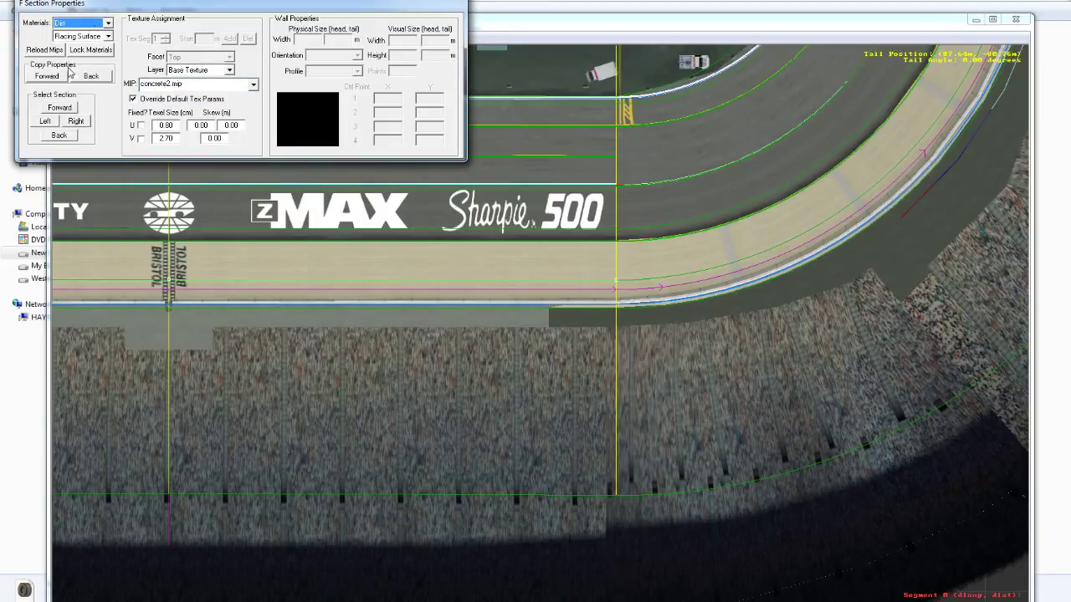
Work forward section by section through this second lane for a full lap, changing each racing surface's material to Dirt
click(70, 110)
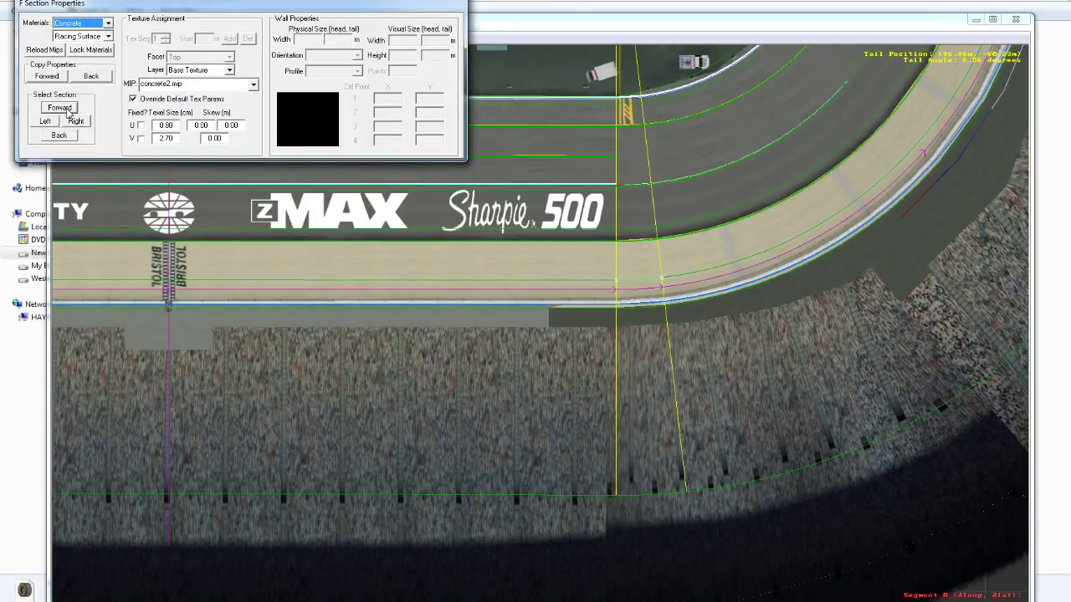
click(59, 108)
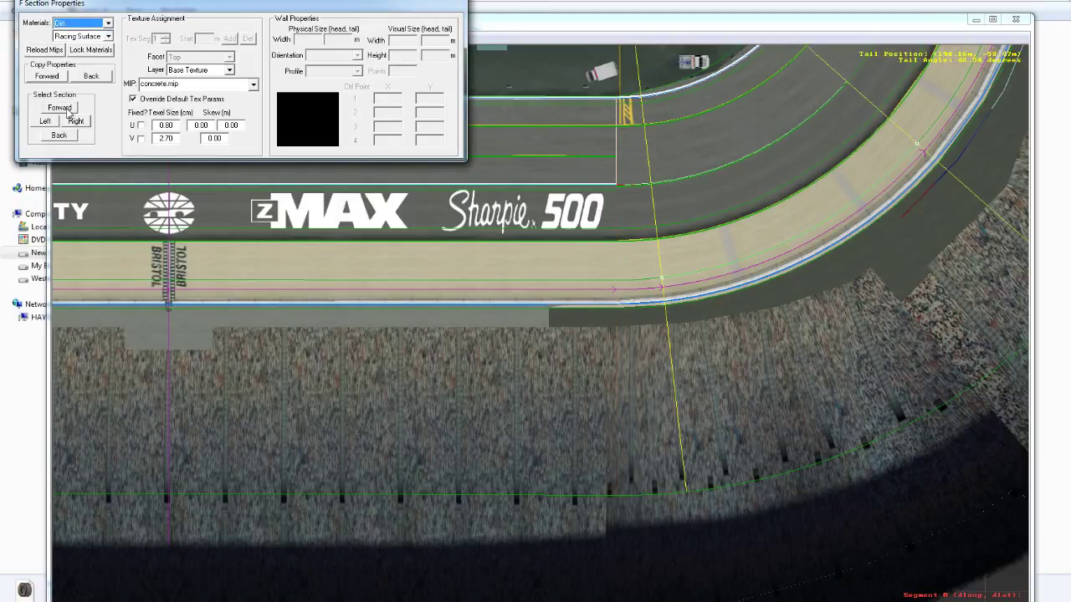
click(69, 112)
key(d)
click(69, 112)
key(d)
click(69, 112)
key(d)
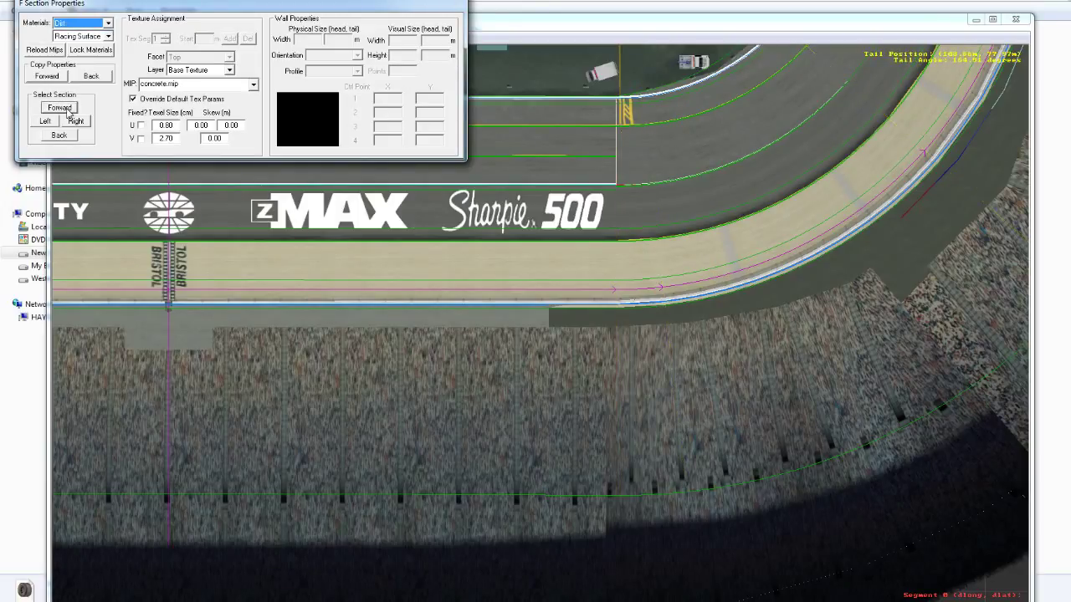
click(70, 111)
click(70, 111)
click(69, 111)
click(59, 108)
click(59, 108)
click(59, 108)
click(59, 108)
click(69, 110)
click(68, 110)
click(69, 111)
click(68, 110)
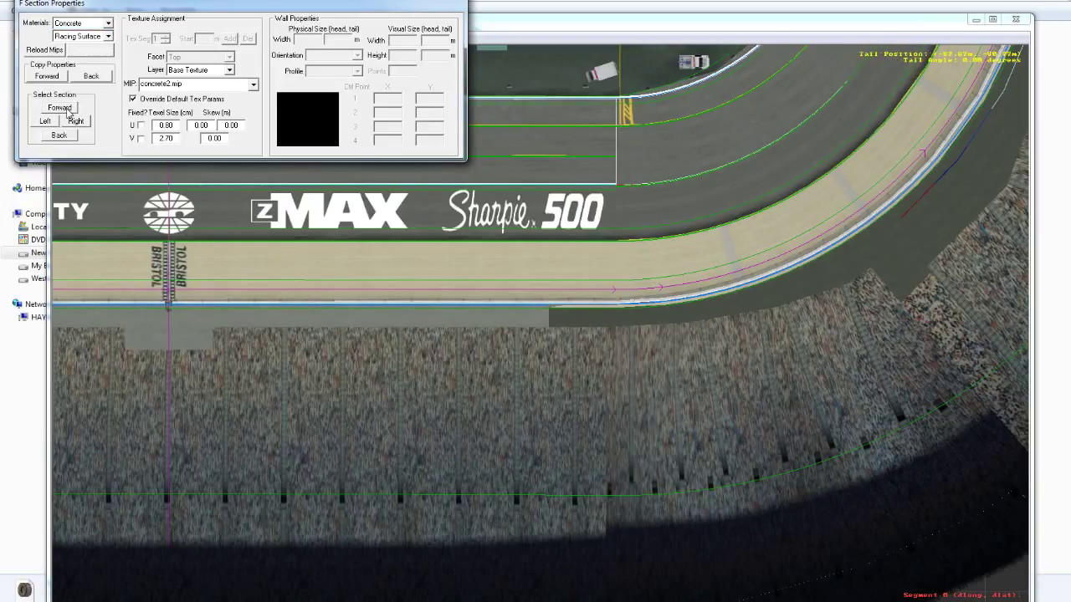
click(69, 110)
click(69, 110)
click(68, 110)
click(68, 110)
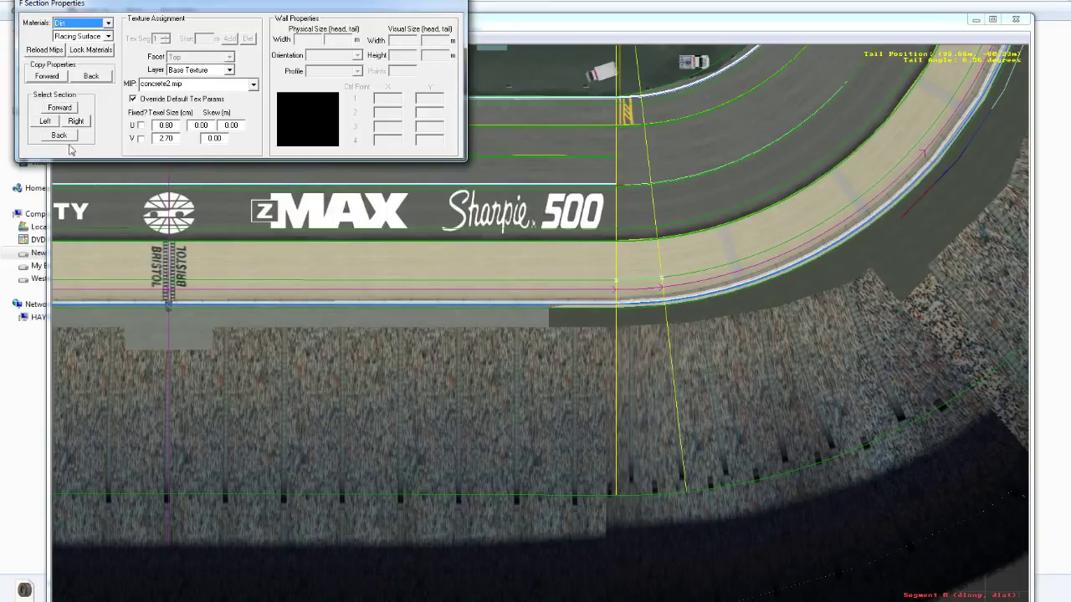
Inspect the surface sections and lane boundaries around the oval, from the turns back to the start/finish straight
click(579, 254)
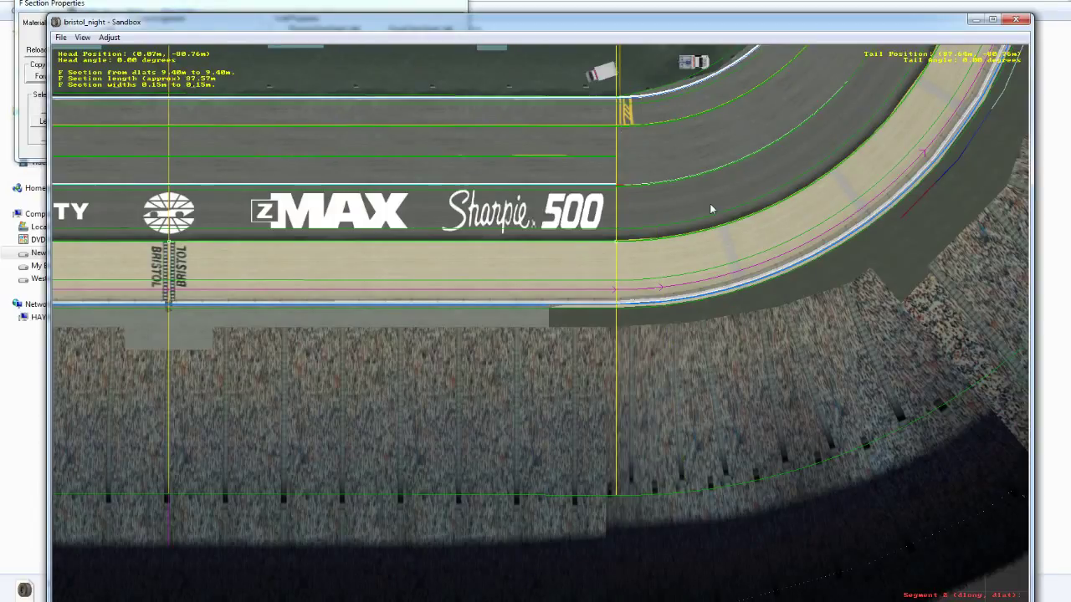
scroll(710, 209, down, 6)
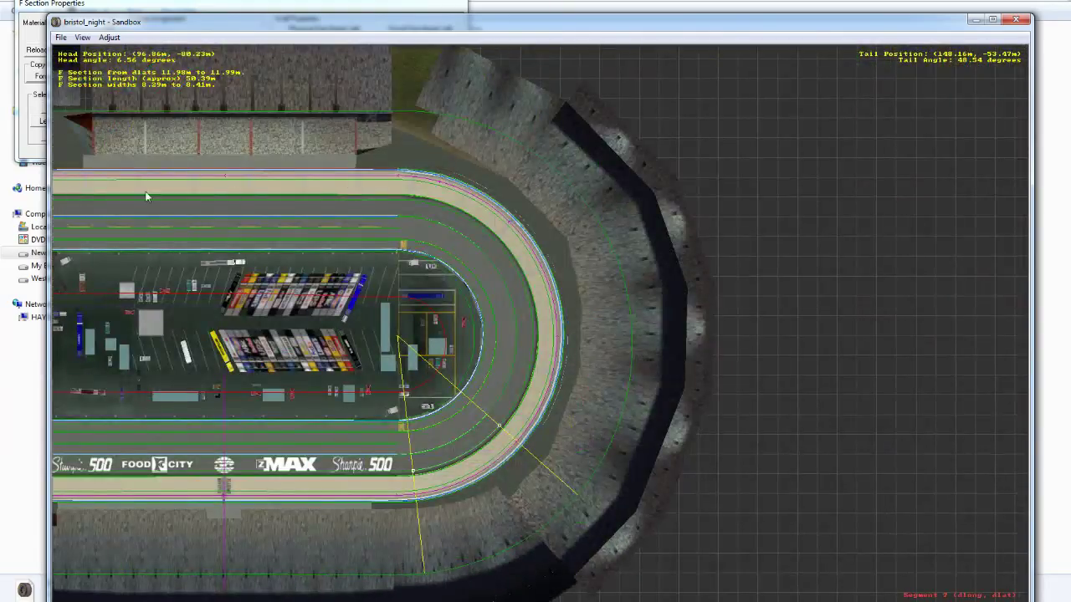
right_click(67, 194)
scroll(520, 325, up, 4)
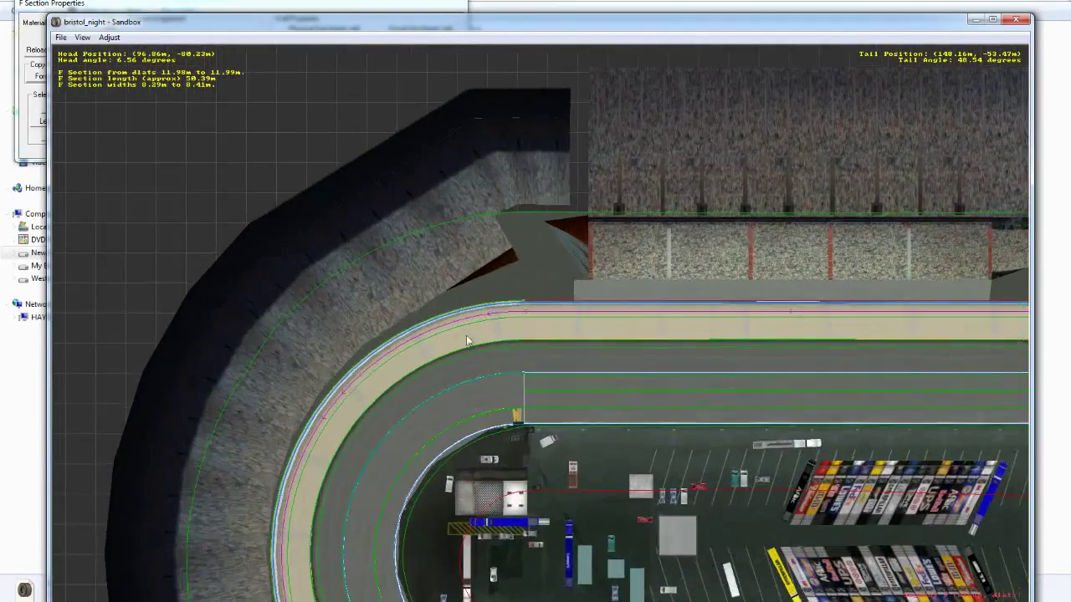
scroll(470, 344, up, 2)
scroll(569, 334, up, 4)
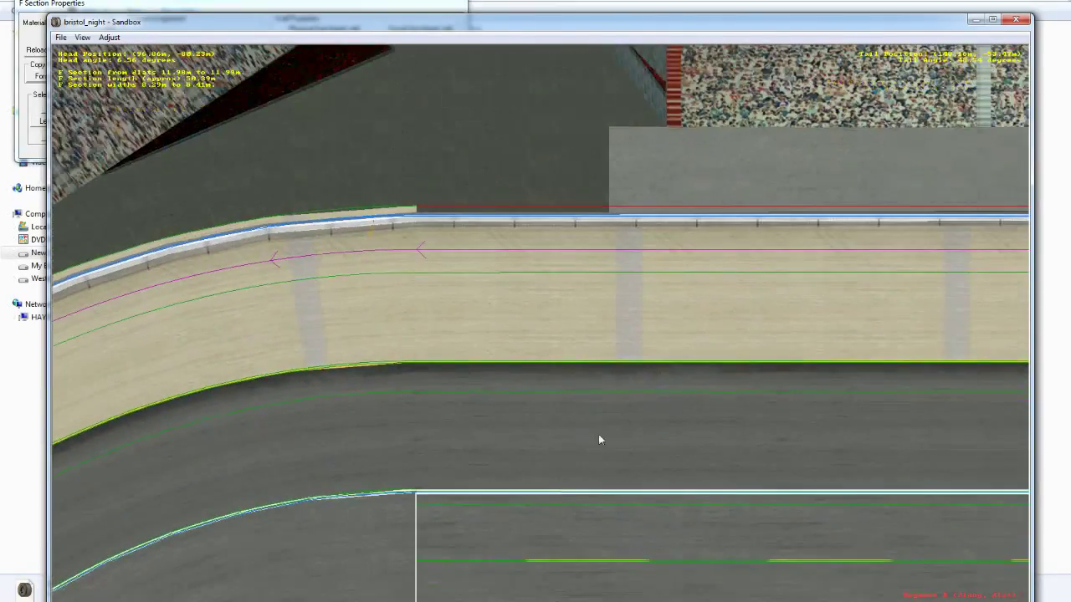
scroll(493, 451, down, 1)
scroll(503, 502, down, 2)
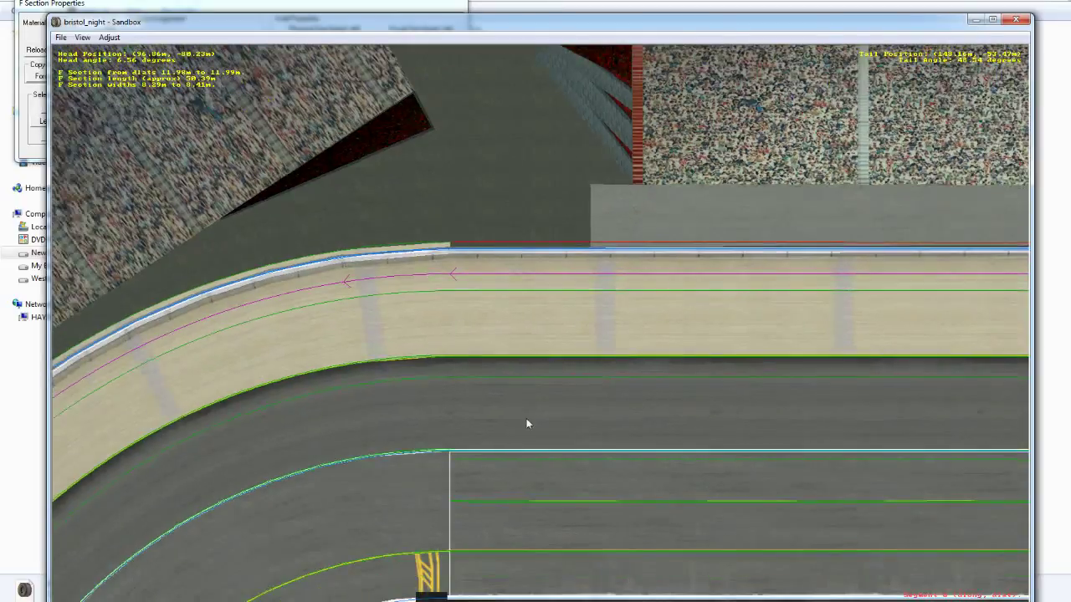
right_click(539, 535)
right_click(568, 595)
scroll(567, 596, down, 1)
right_click(695, 569)
scroll(694, 569, down, 1)
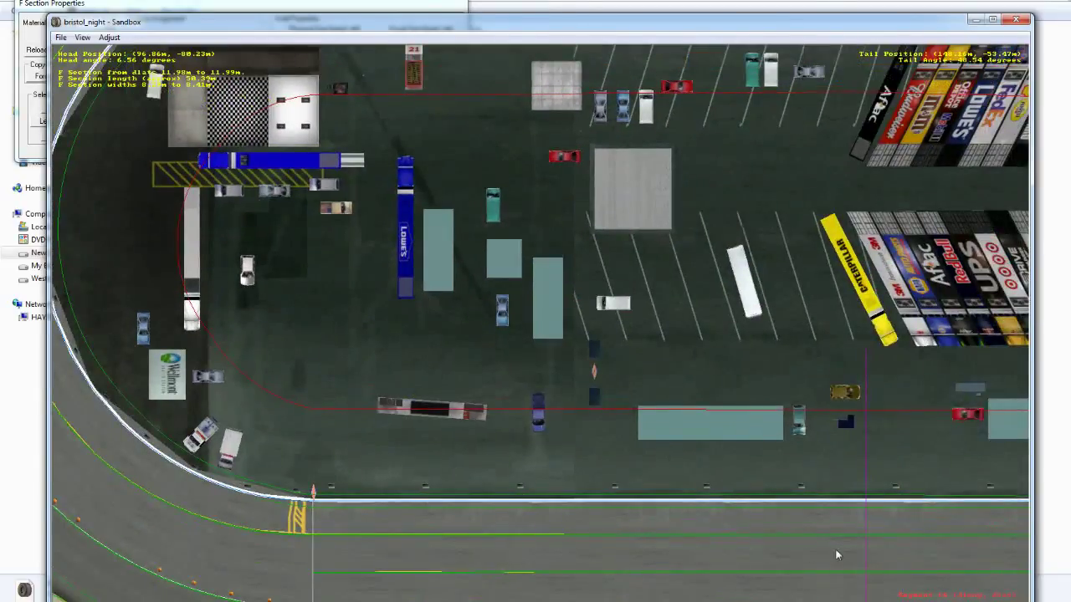
scroll(837, 552, down, 1)
right_click(860, 553)
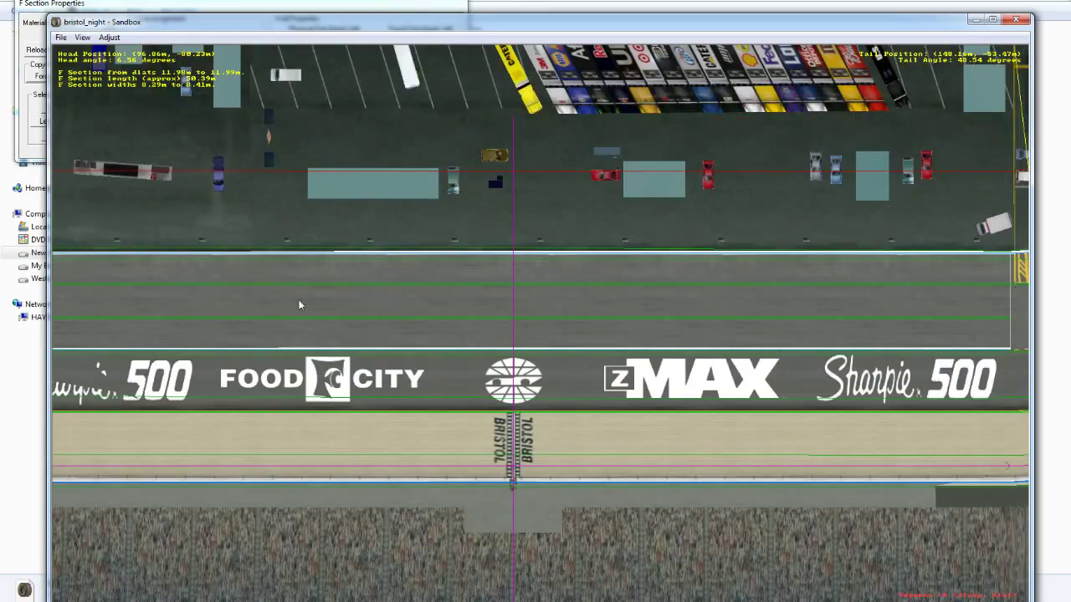
Save the bristol_night project and close Sandbox
click(61, 38)
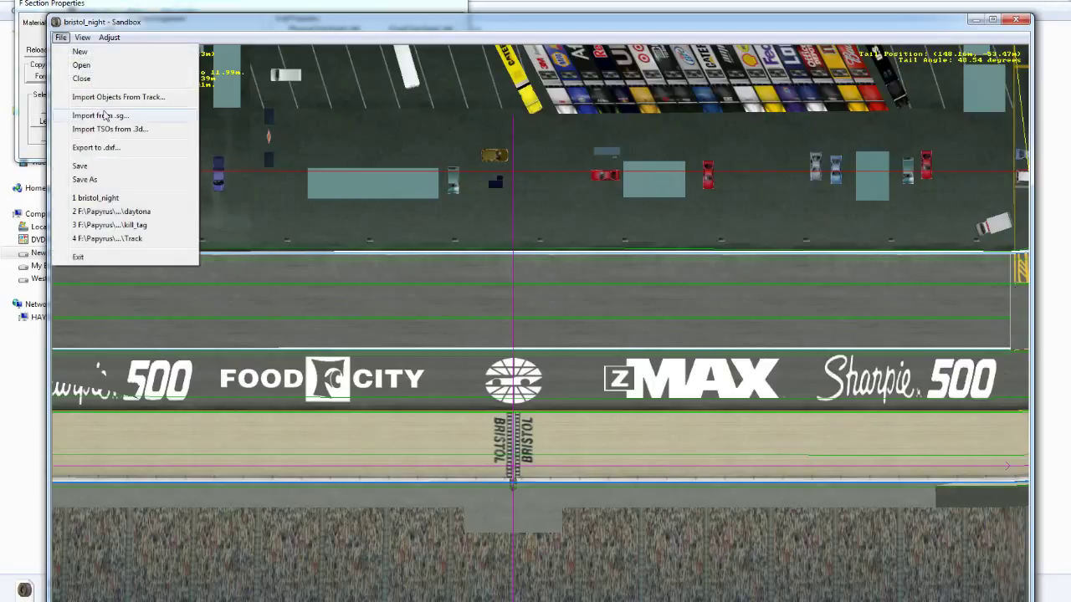
click(94, 167)
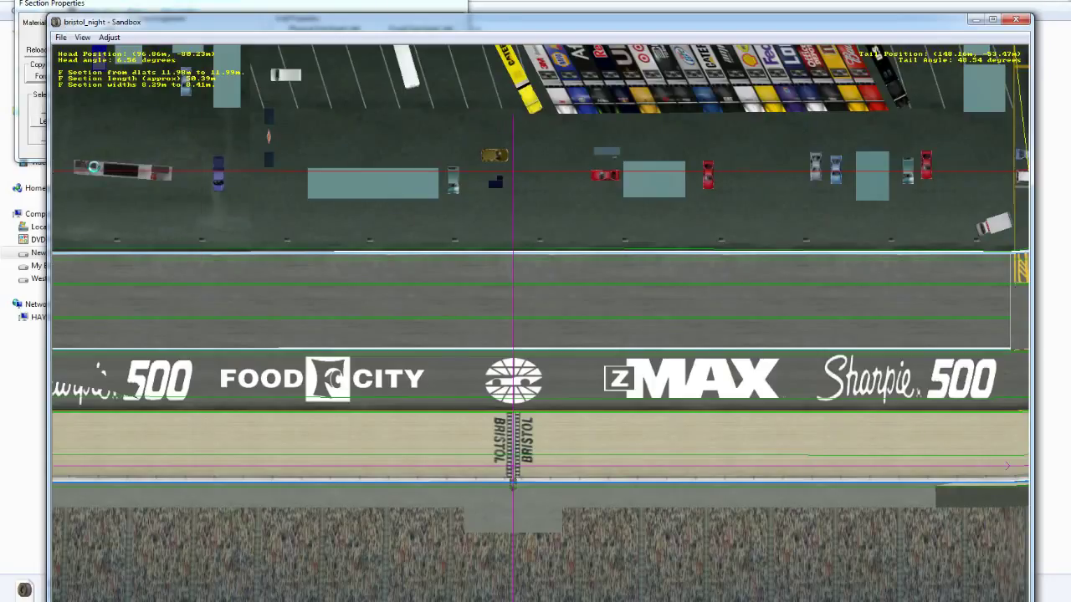
click(1020, 23)
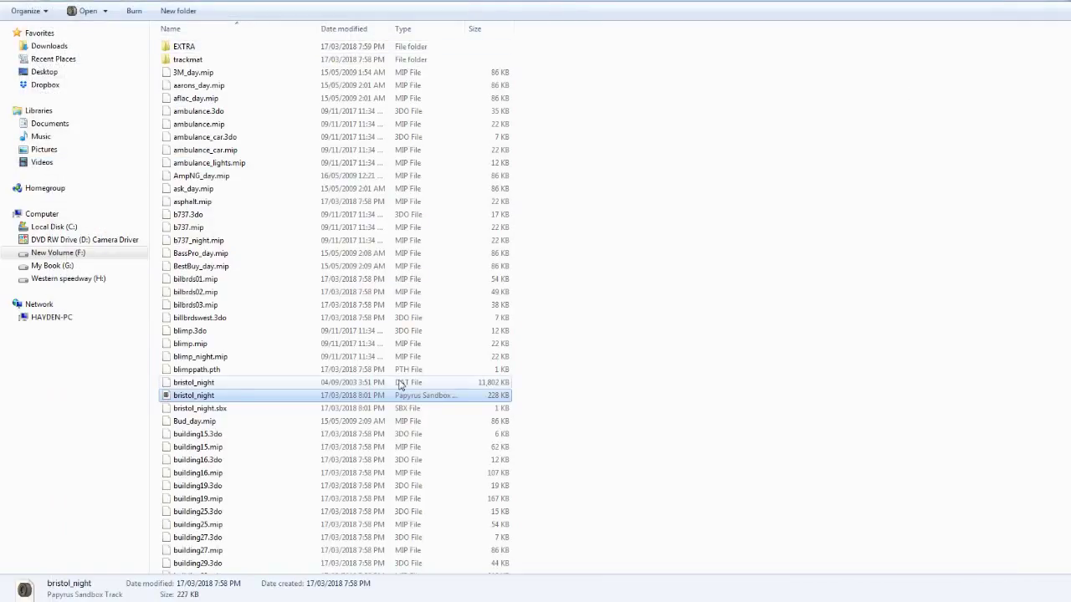
Copy the edited bristol_night Sandbox track file into the main track folder that holds the DAT, CAM and LP files
right_click(191, 400)
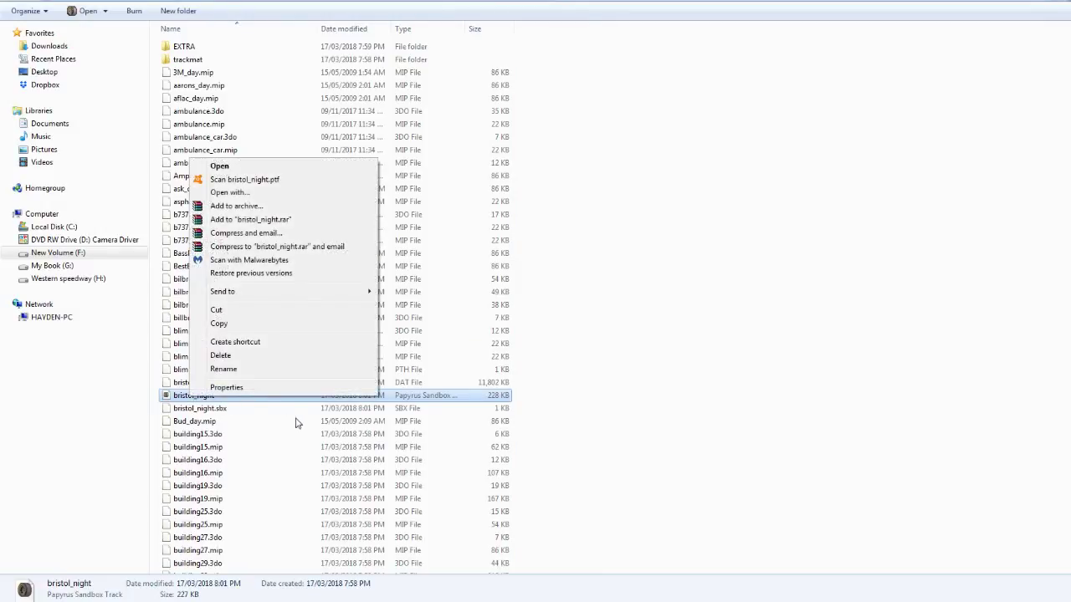
click(226, 323)
click(19, 2)
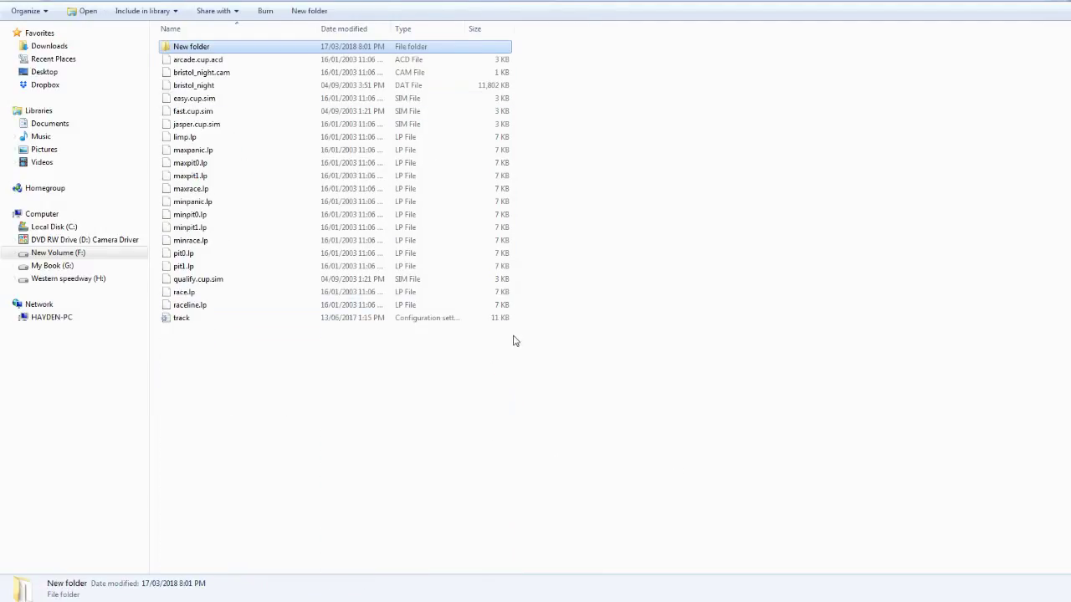
right_click(425, 385)
click(497, 469)
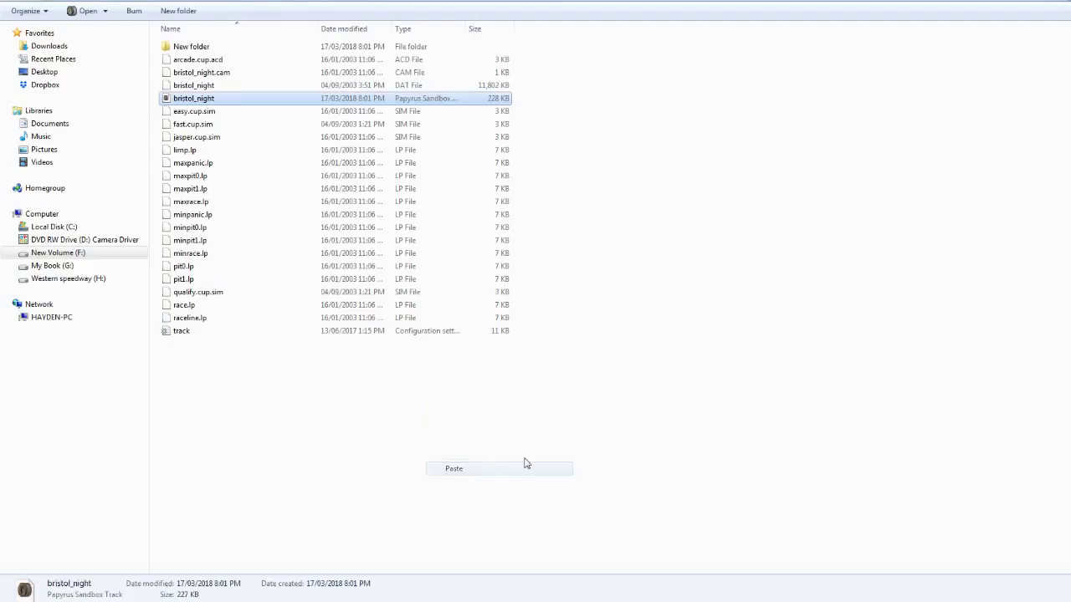
right_click(216, 102)
click(293, 311)
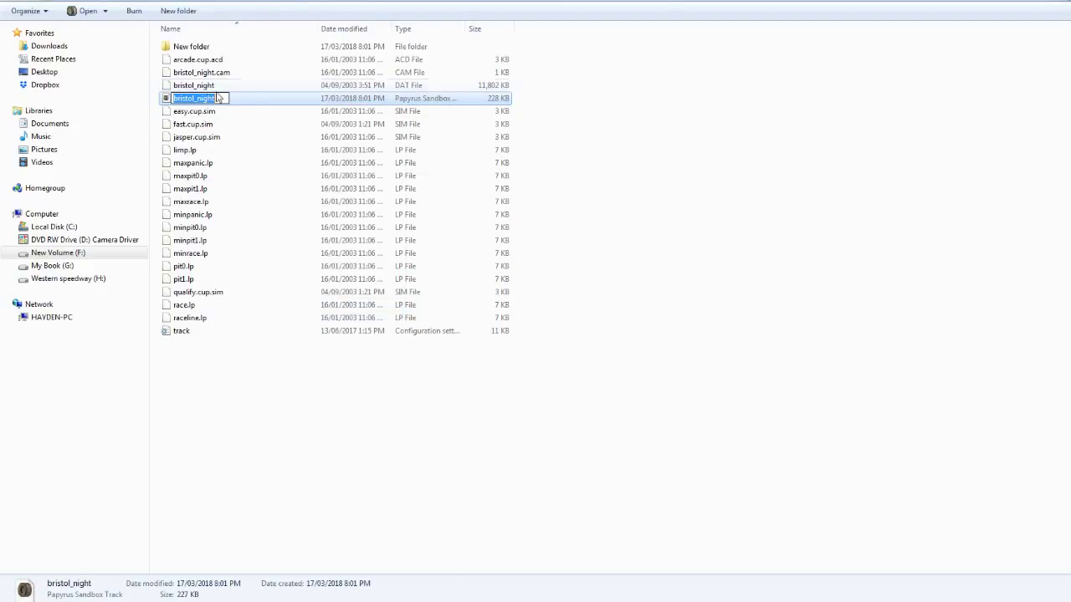
key(Return)
Rename the copied bristol_night Sandbox track file as bristol_night_dirt and copy the new name
right_click(209, 99)
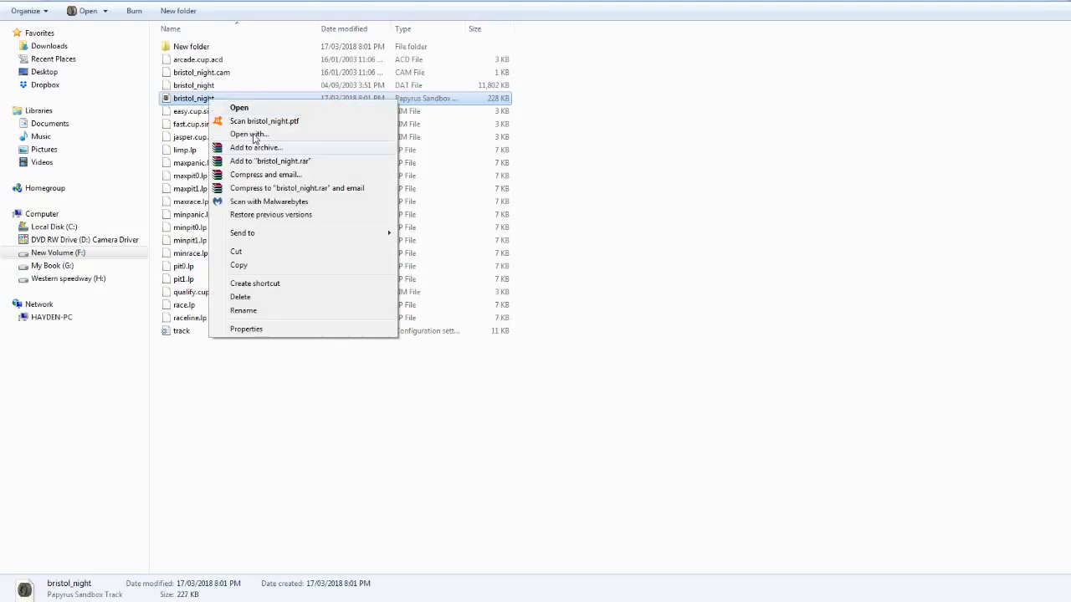
click(251, 310)
click(223, 98)
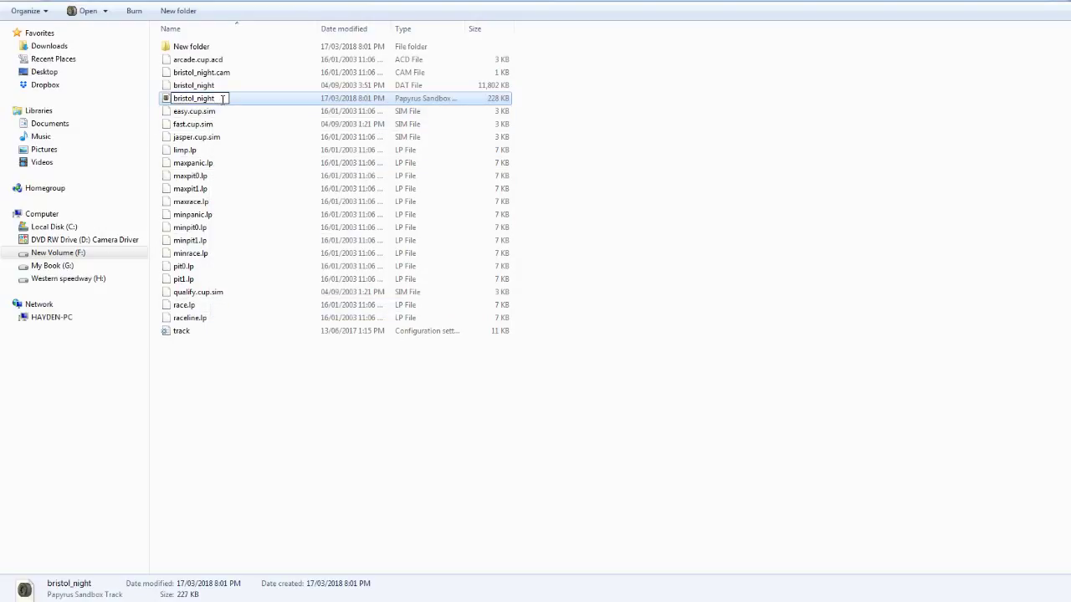
text(_dirt)
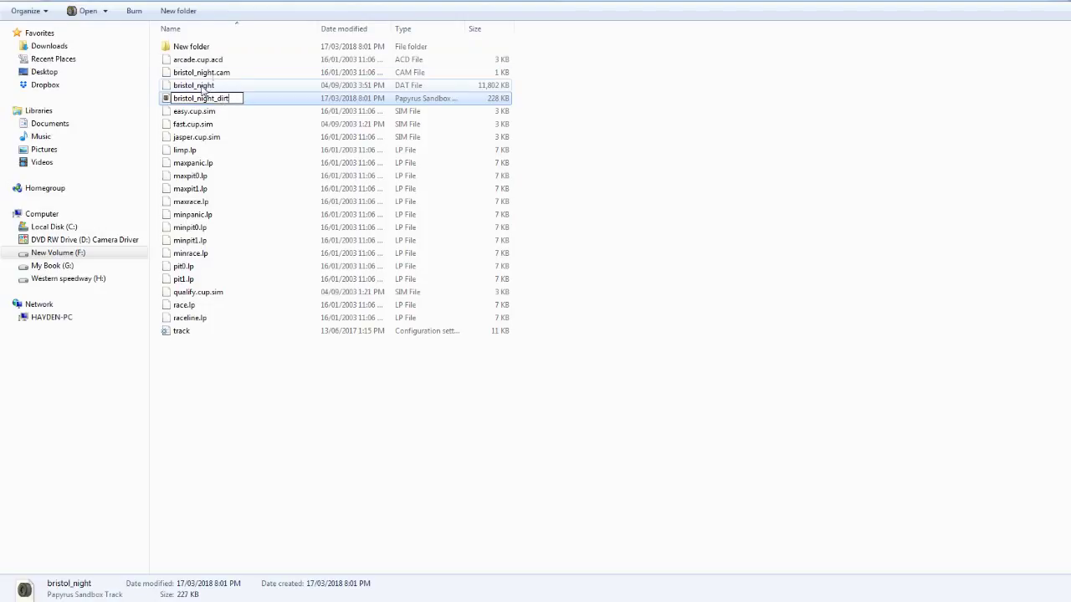
drag(231, 98, 152, 105)
right_click(212, 101)
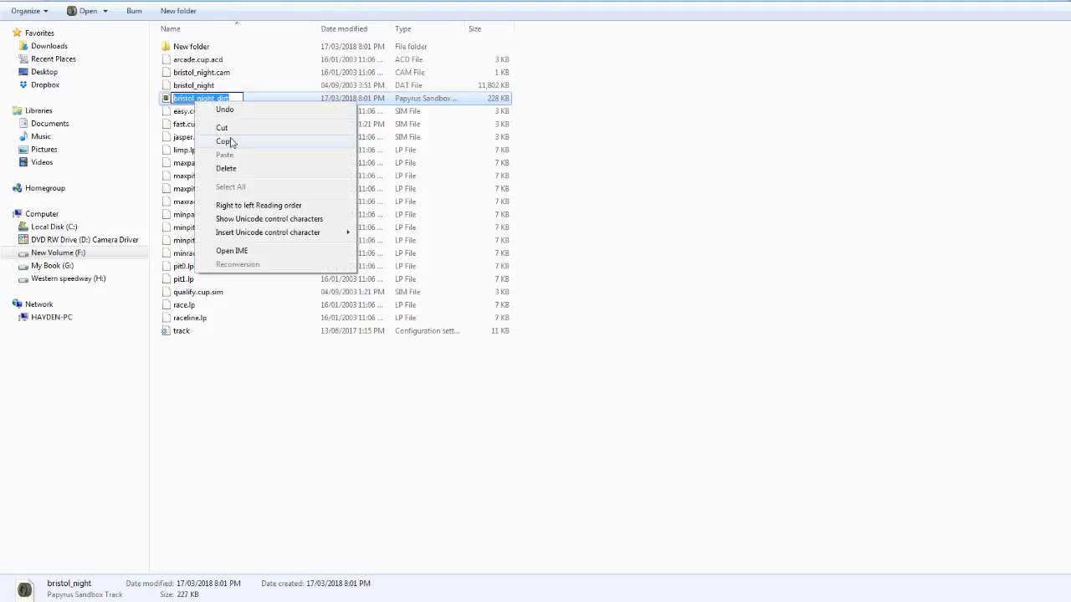
click(230, 142)
Rename the bristol_night DAT file as bristol_night_dirt using the copied name
click(219, 86)
right_click(223, 91)
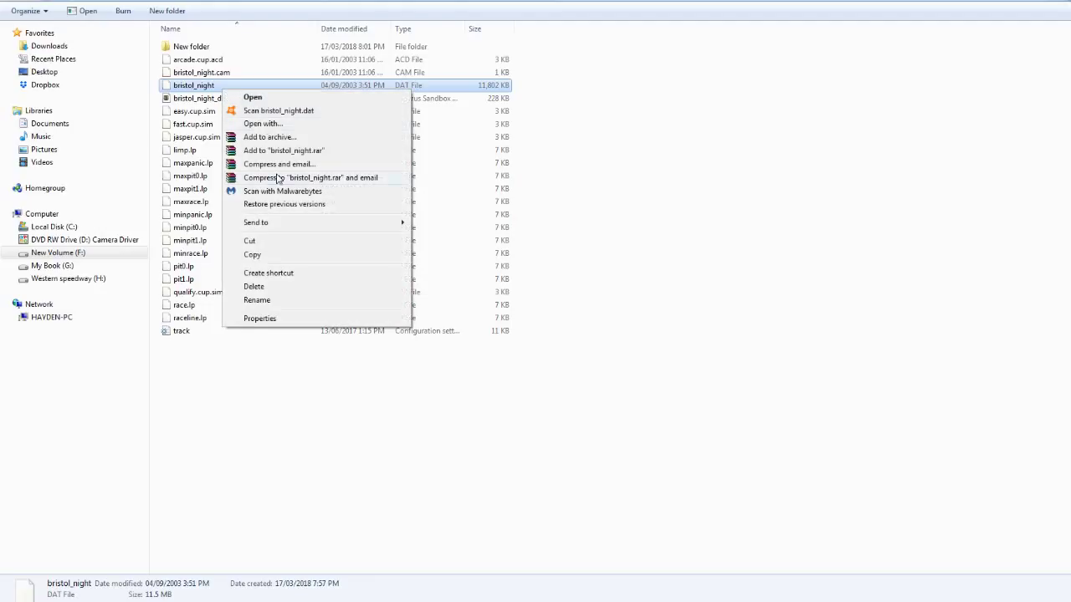
click(259, 301)
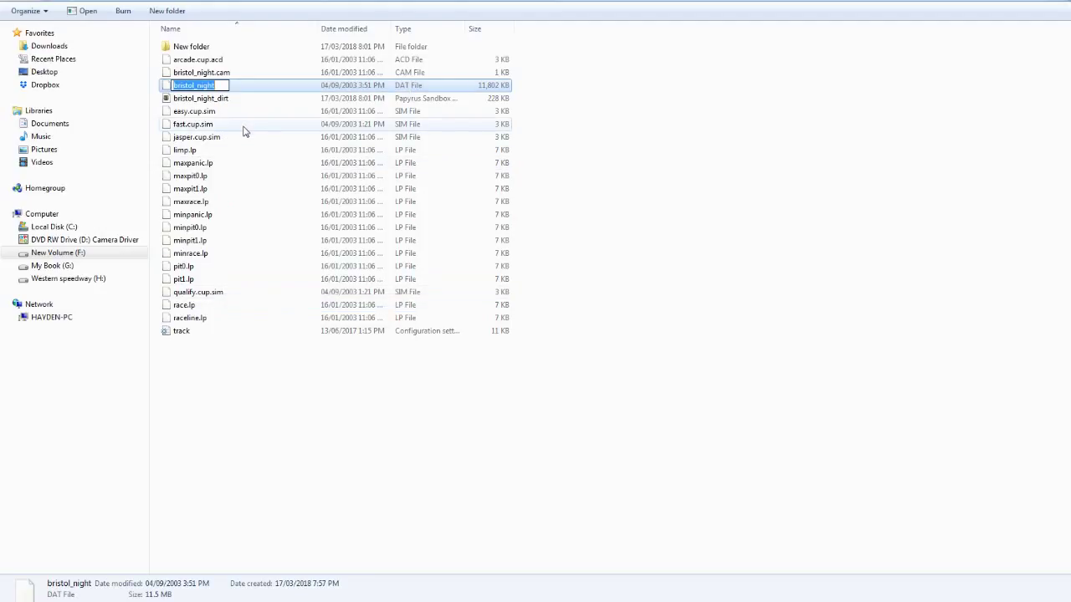
key(ctrl+v)
key(Return)
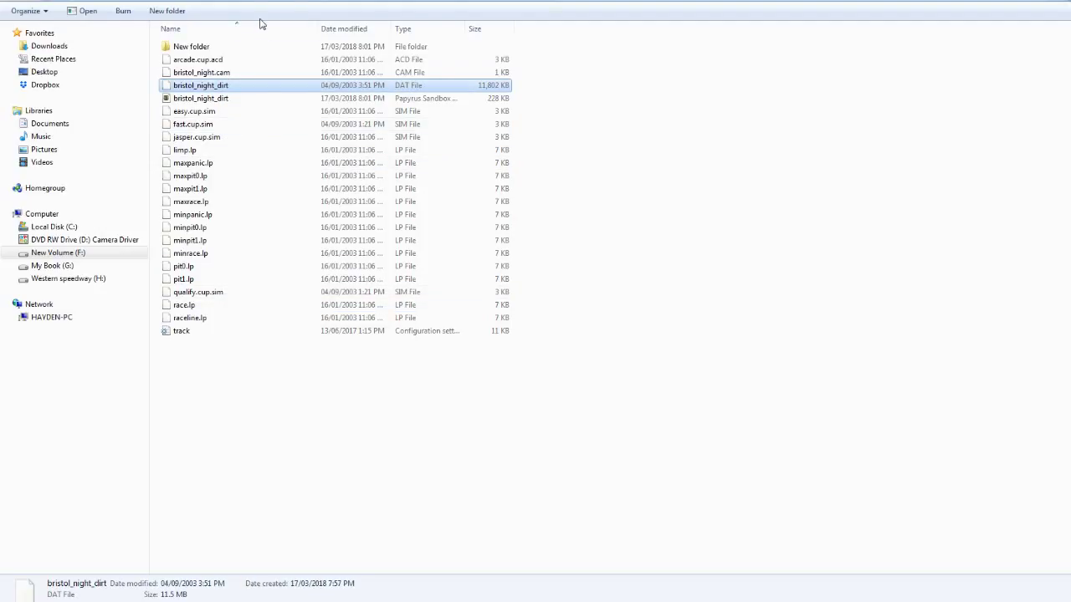
Rename the camera file bristol_night.cam as bristol_night_dirt.cam
click(229, 74)
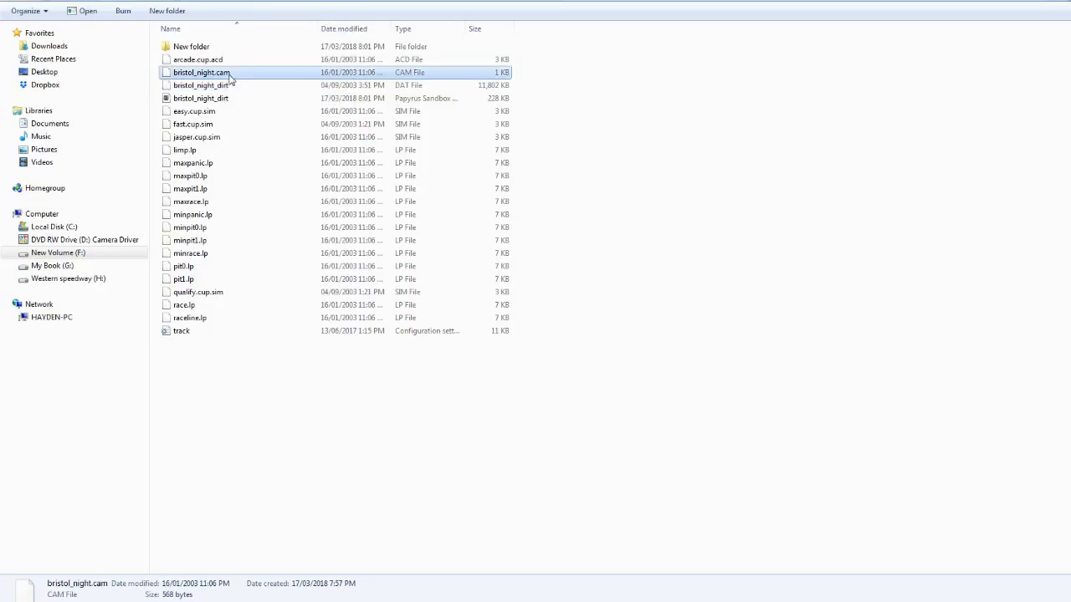
right_click(230, 75)
click(273, 277)
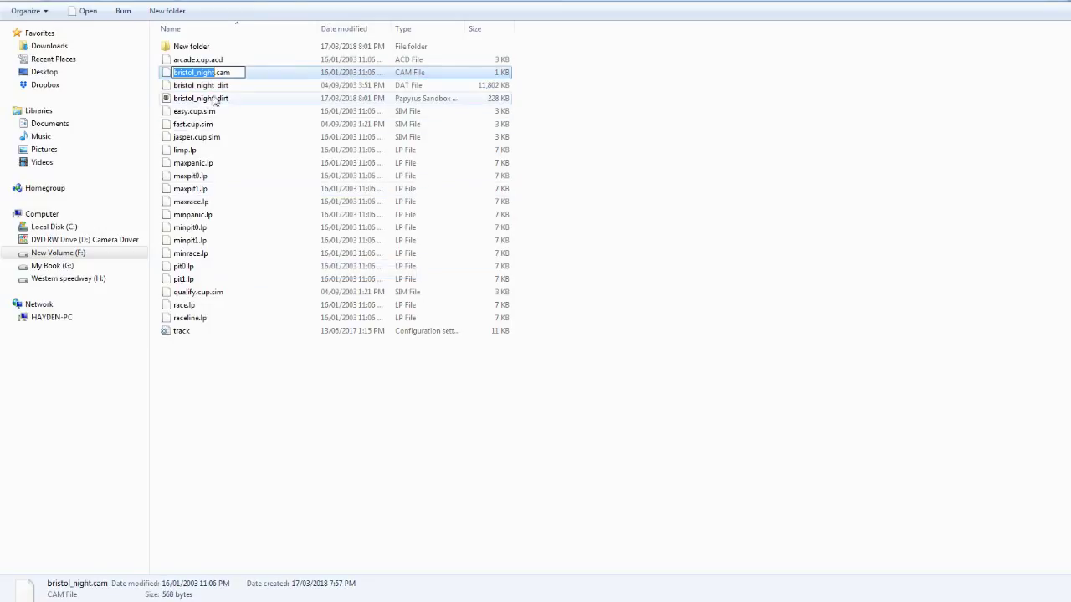
key(ctrl+v)
key(Return)
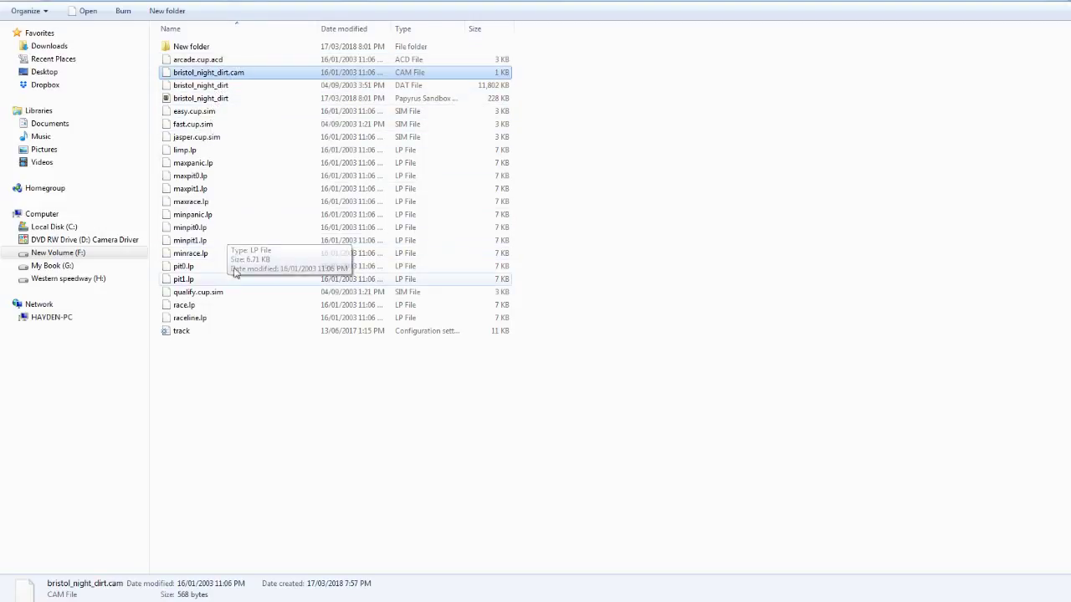
Open the track configuration file and set track_name to BRISTOL MOTOR SPEEDWAY DIRT and track_name_short to Bristol-Night-dirt
double_click(201, 331)
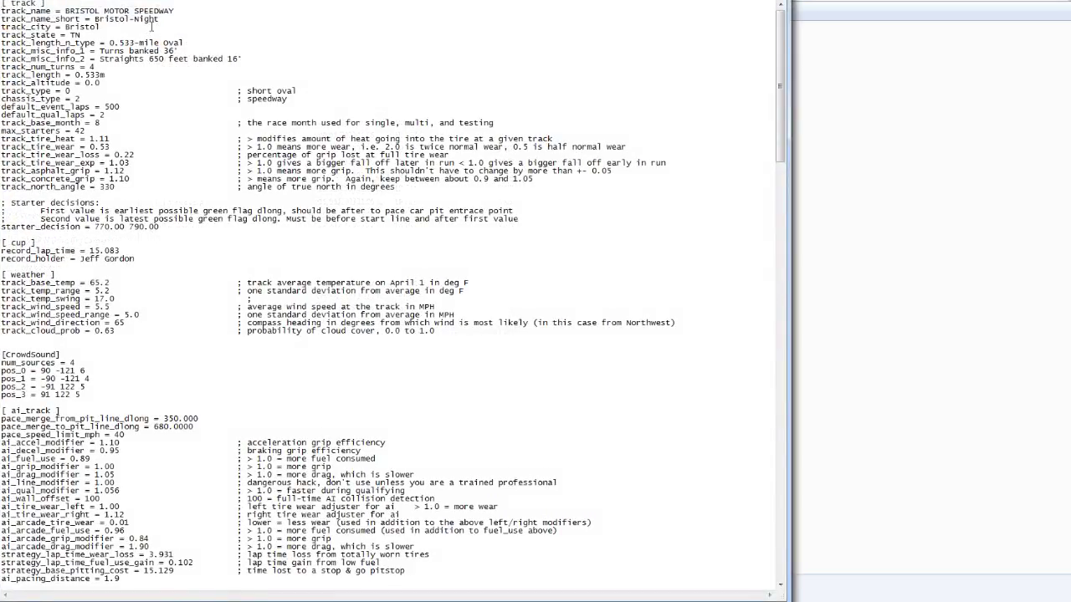
mouse_move(178, 12)
mouse_down()
mouse_move(159, 12)
mouse_move(177, 13)
mouse_up()
Duplicate the whole track_concrete_grip line, including its comment, onto a new line directly beneath it
drag(134, 179, 2, 180)
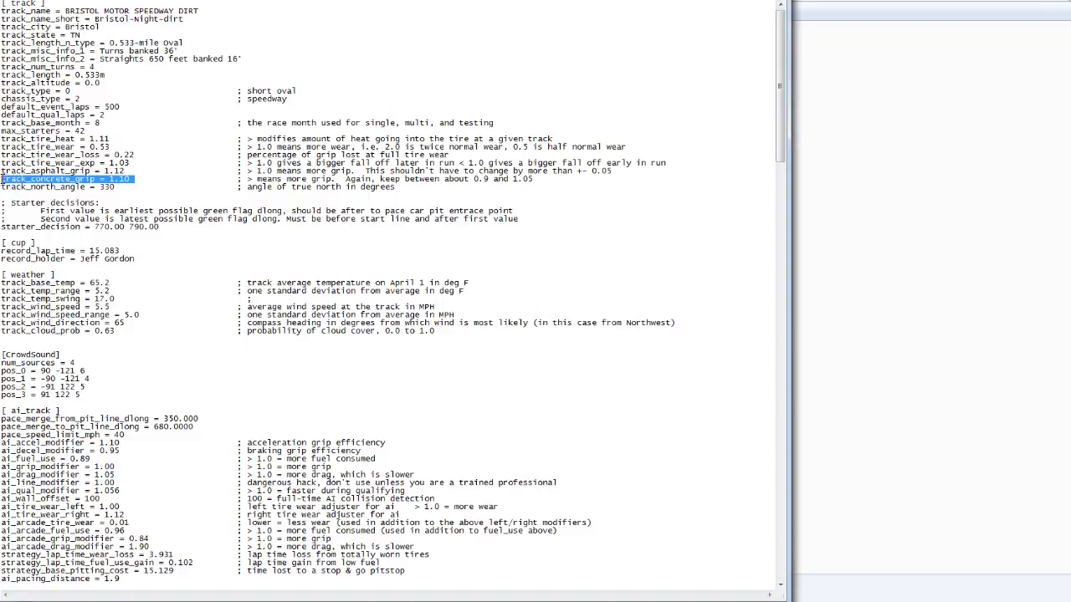
drag(565, 184, 2, 179)
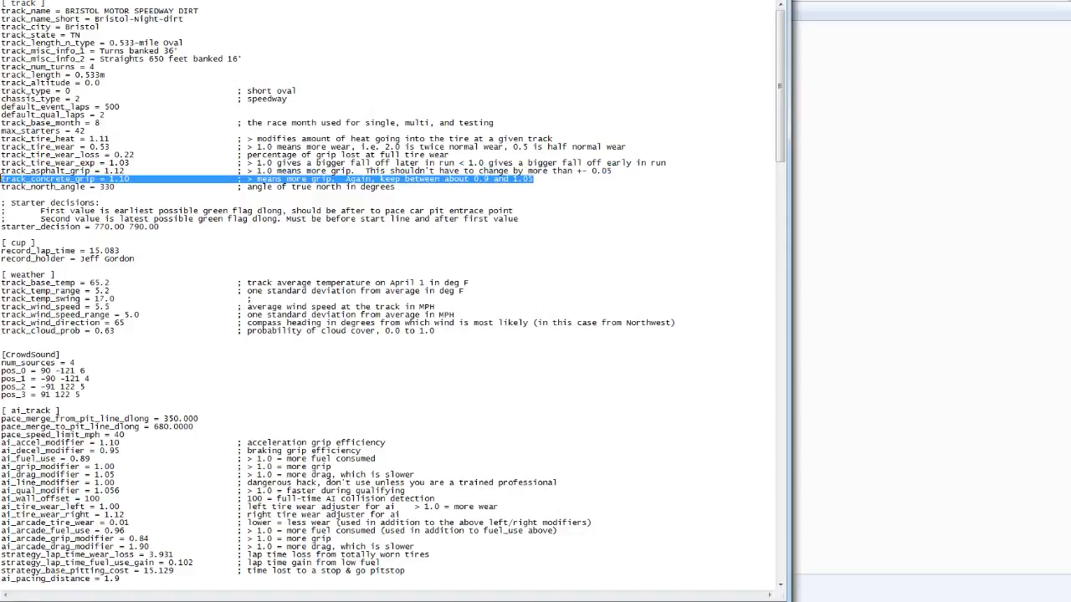
right_click(11, 178)
click(41, 223)
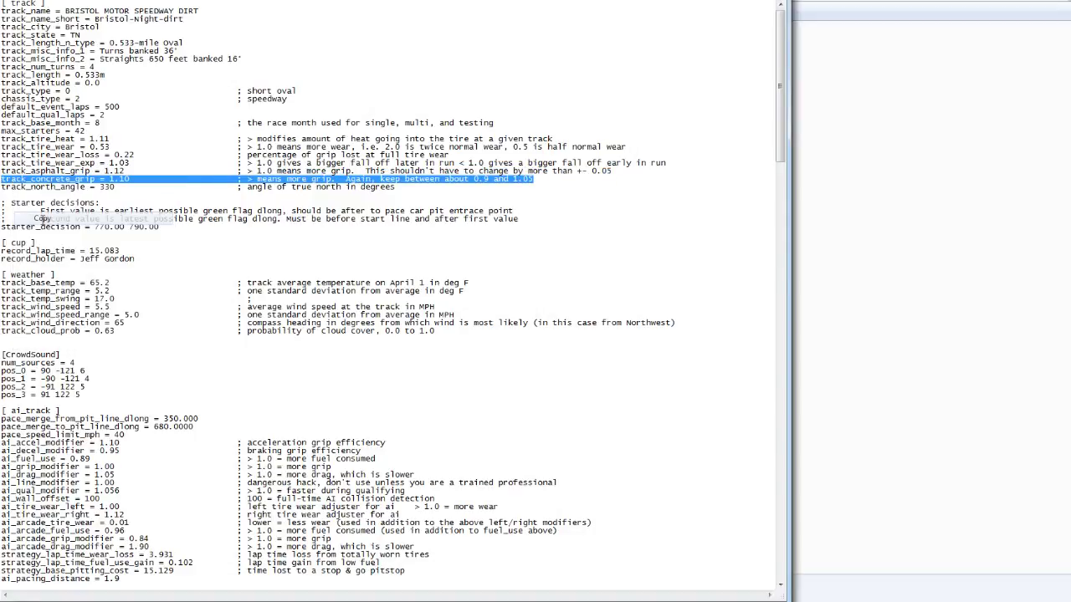
click(556, 179)
key(Return)
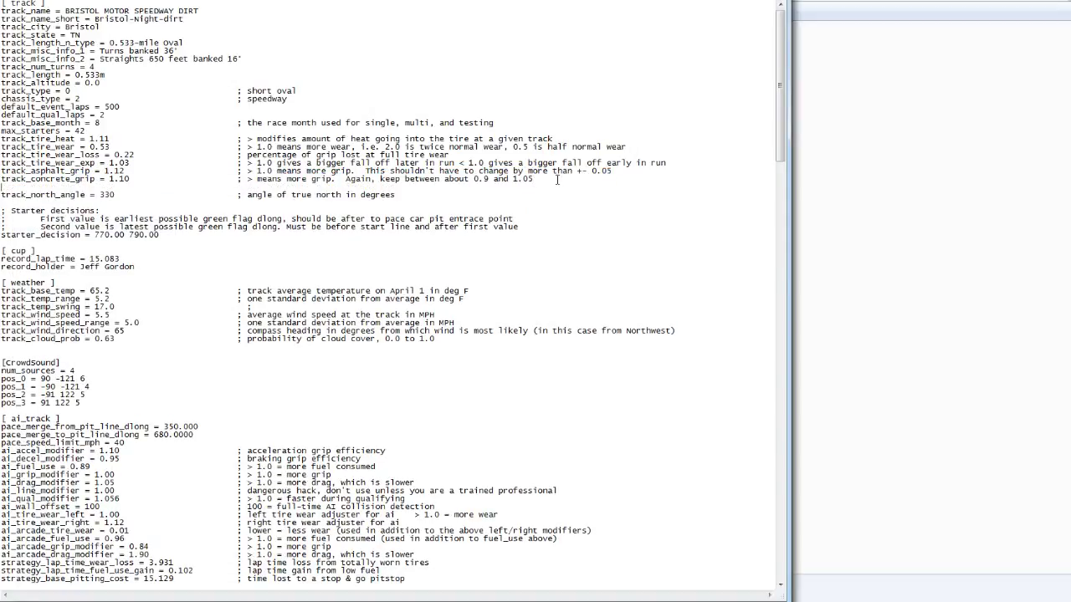
key(ctrl+v)
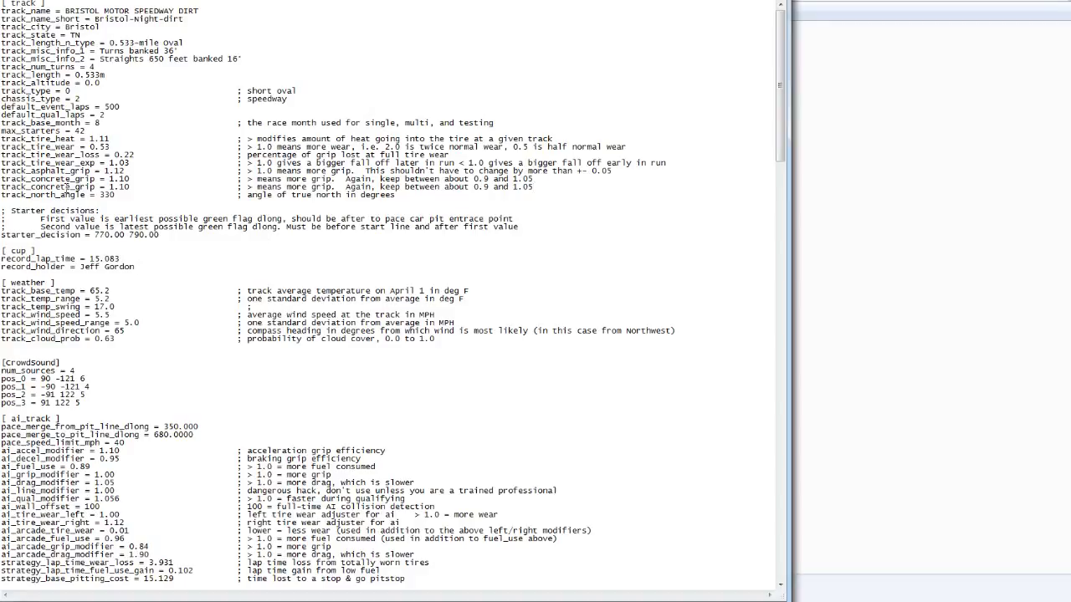
Rename the parameter in the duplicated concrete grip line as track_dirt_grip
key(BackSpace)
key(BackSpace)
key(BackSpace)
key(BackSpace)
key(BackSpace)
key(BackSpace)
key(BackSpace)
key(BackSpace)
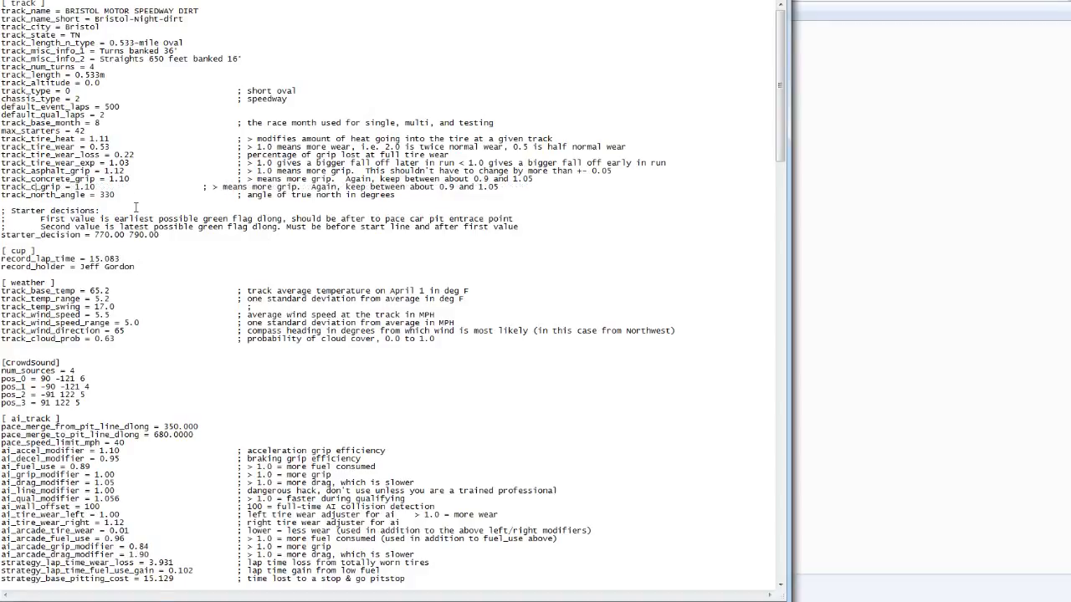
text(dirt)
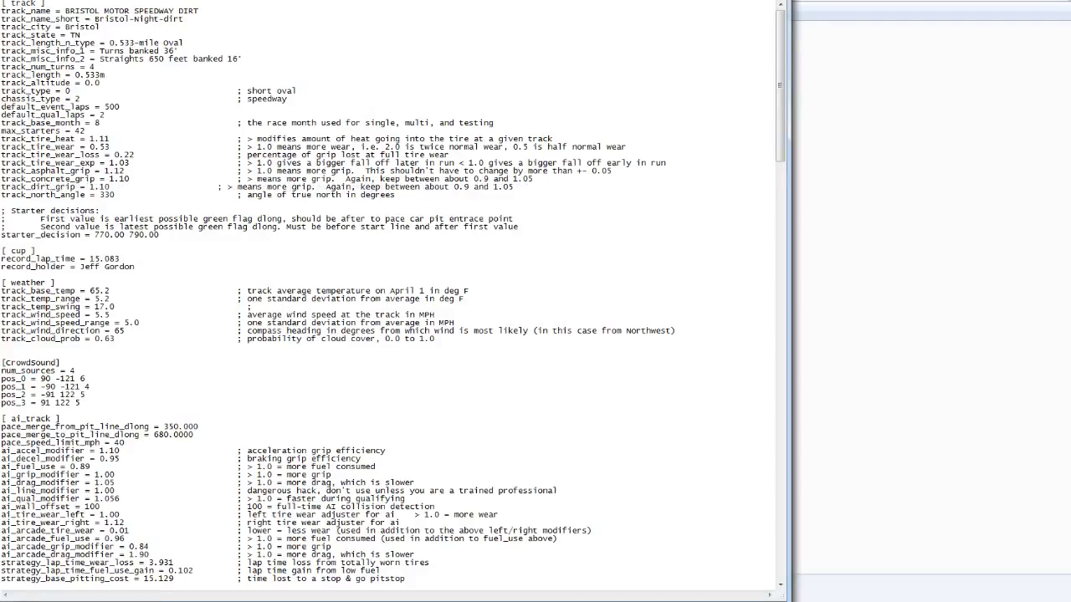
Set the track_dirt_grip value to 2.90
click(110, 187)
key(BackSpace)
key(BackSpace)
key(BackSpace)
key(BackSpace)
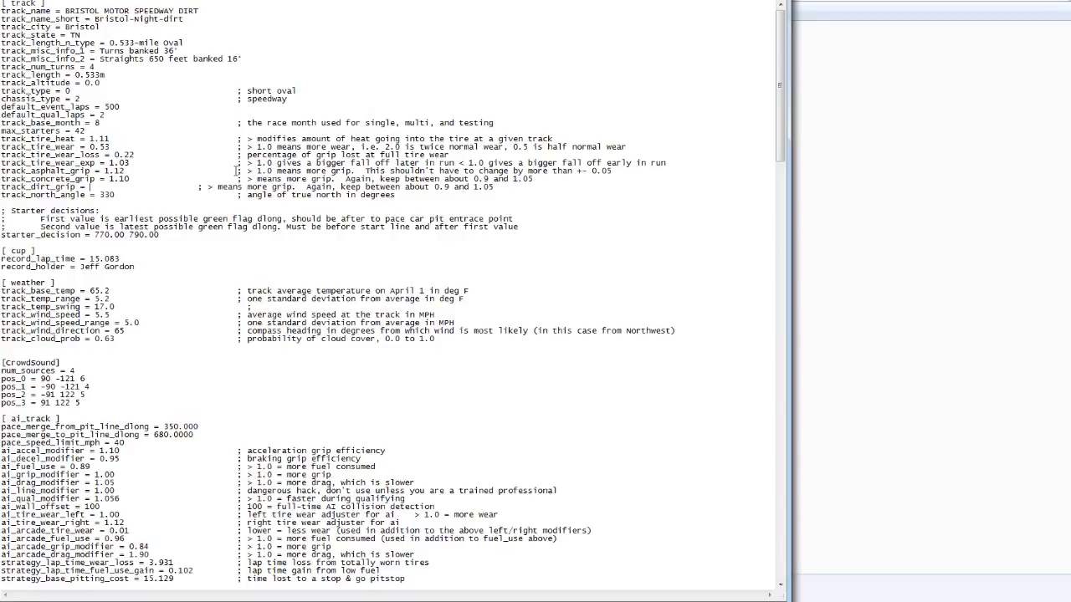
text(2)
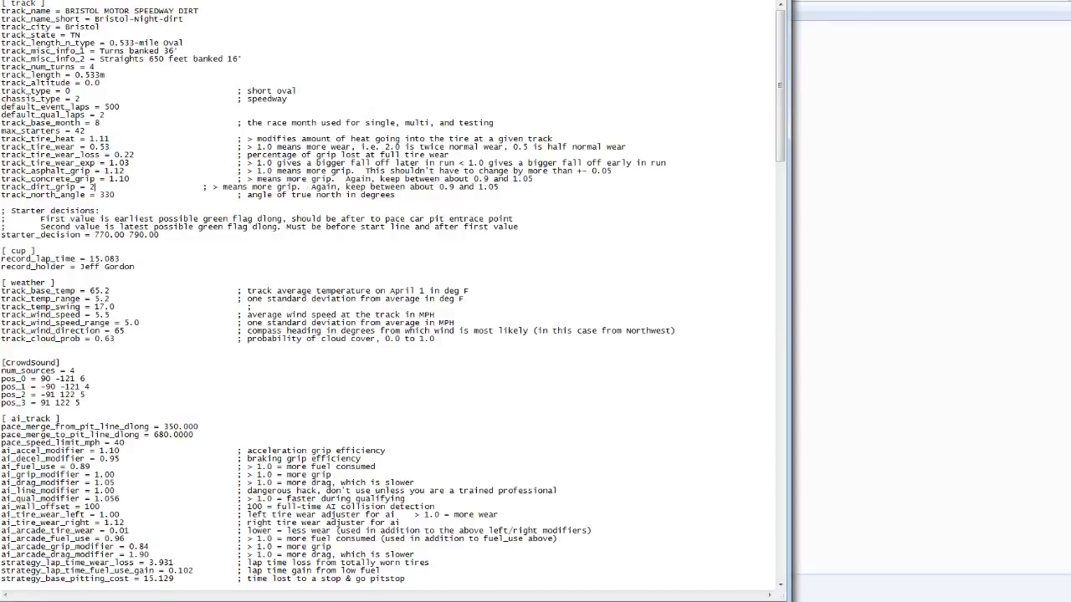
text(.90)
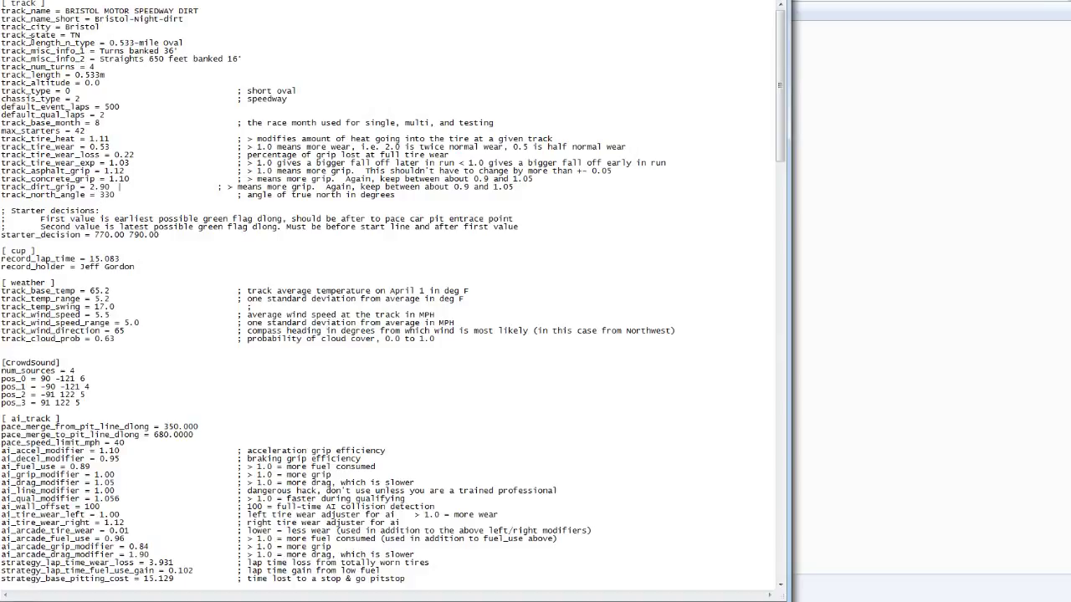
Save the edited track configuration file and close it
click(15, 1)
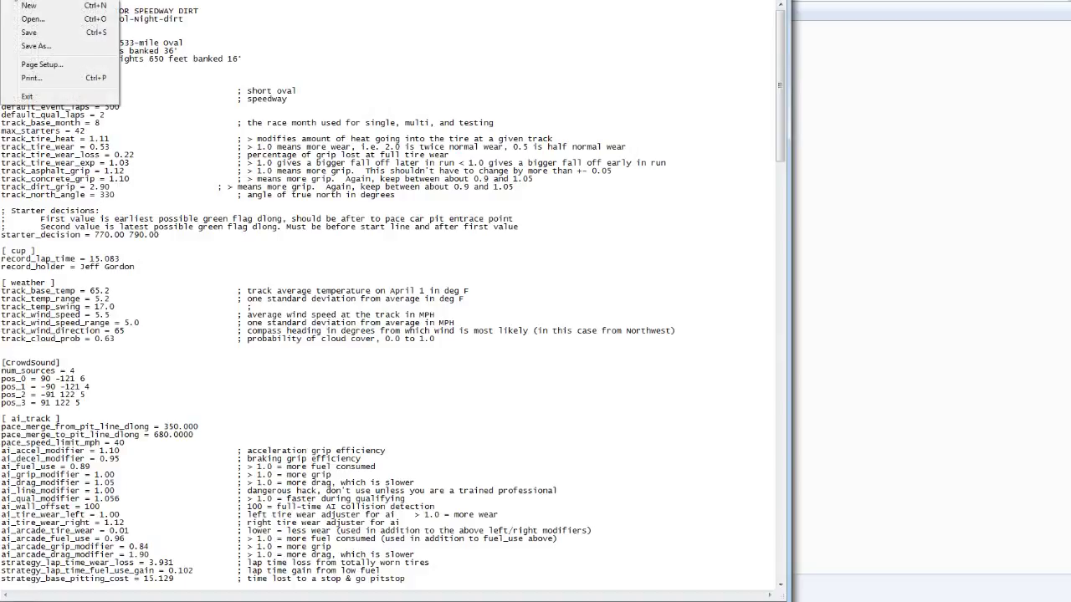
click(52, 37)
click(762, 2)
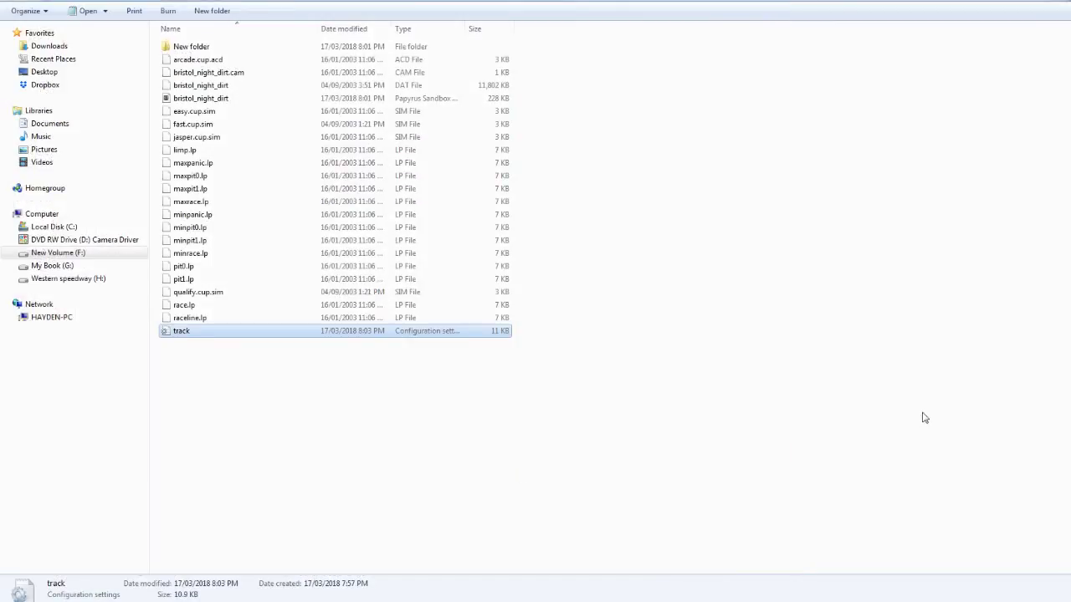
Launch NASCAR Racing 2003 Season
click(923, 415)
key(super)
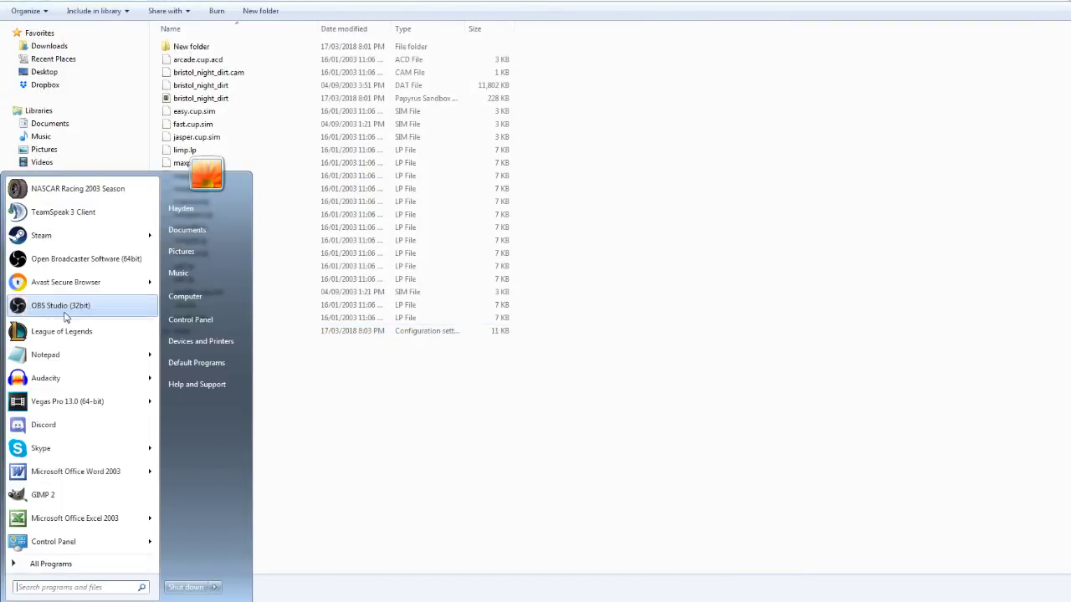
click(62, 188)
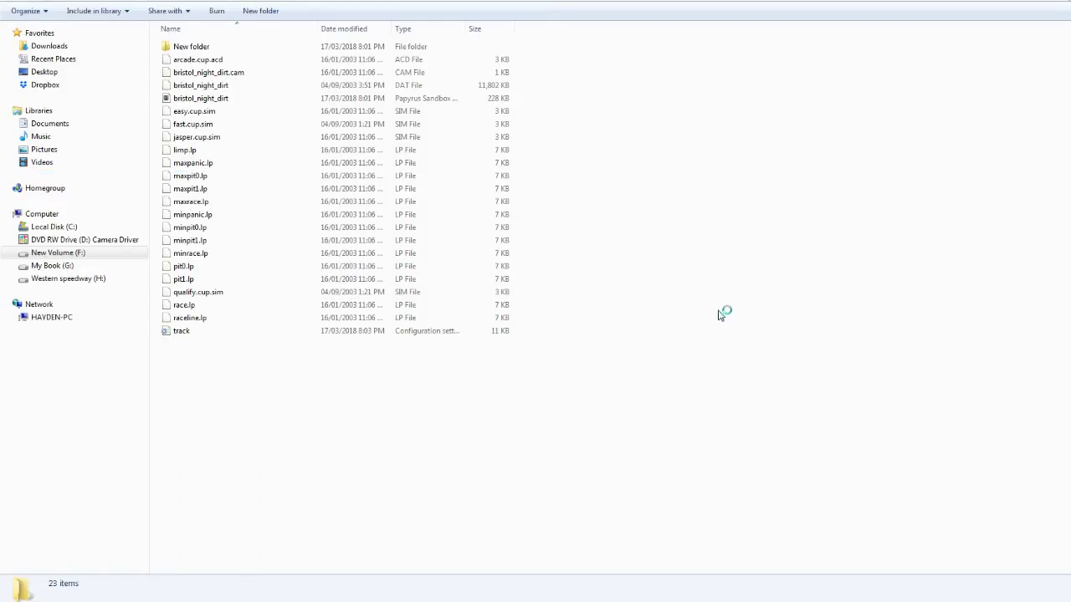